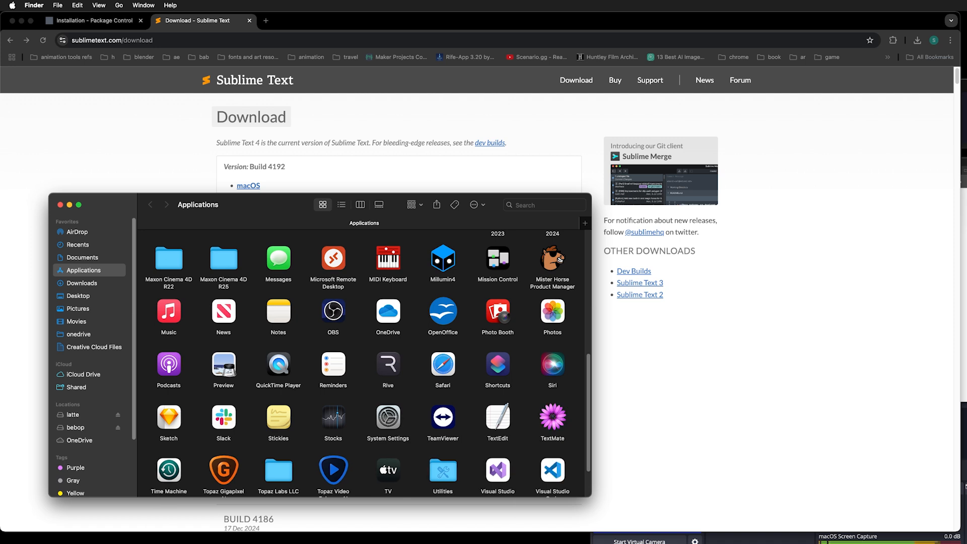
Step: Empty the Trash permanently
key("super+shift+BackSpace")
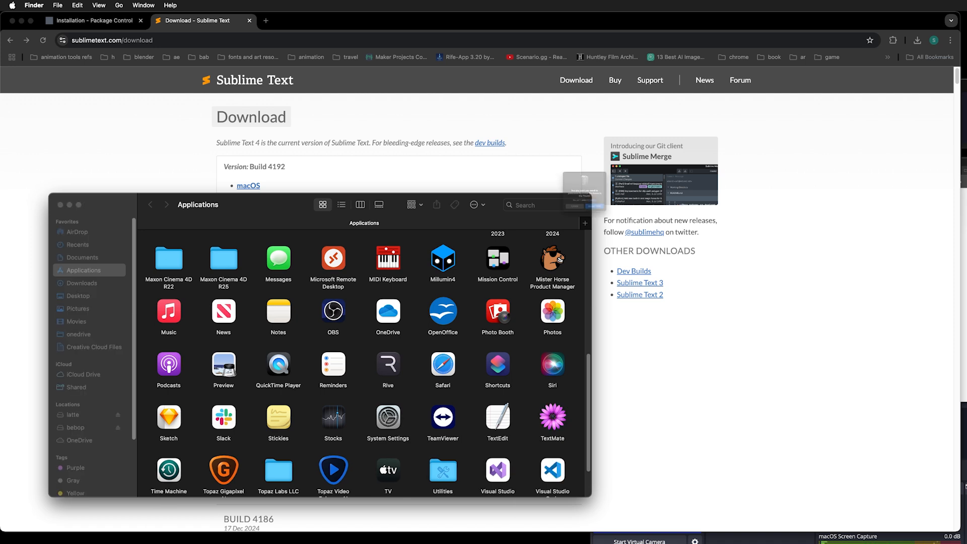
left_click(608, 233)
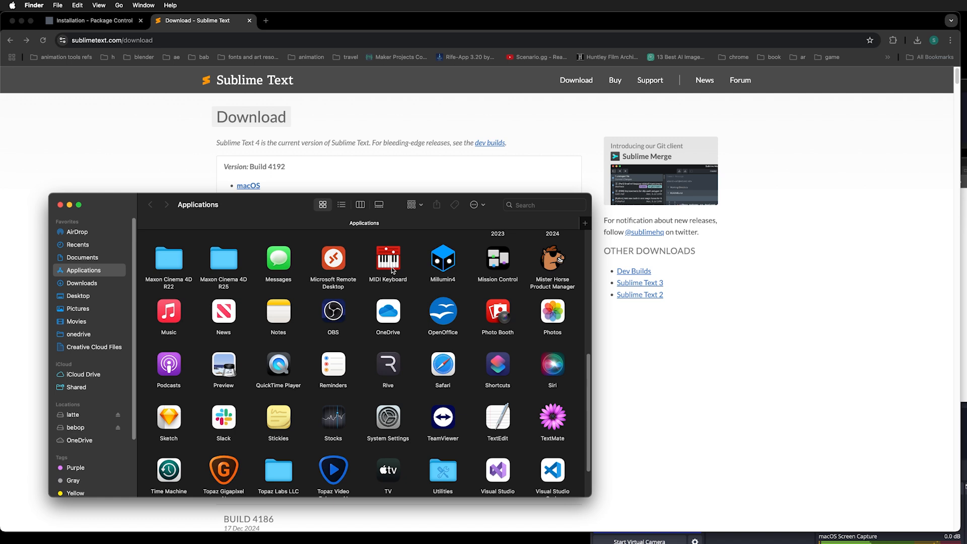
Step: Open the Application Support folder from Finder's recent folders
left_click(150, 8)
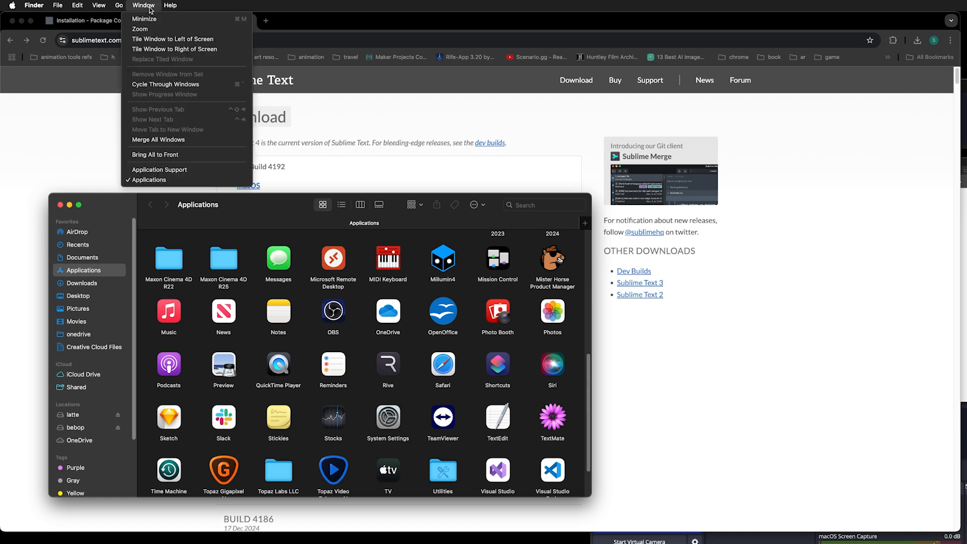
left_click(162, 171)
left_click(119, 5)
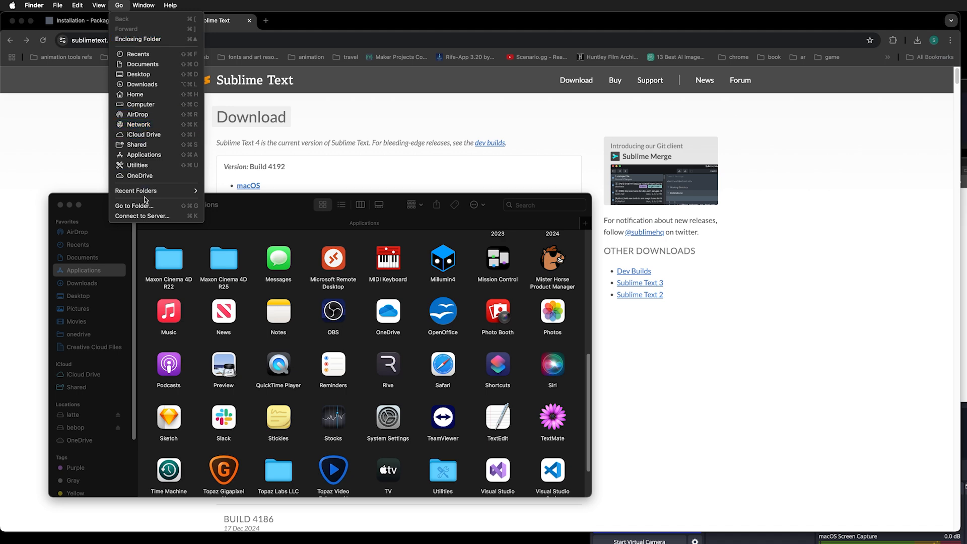
mouse_move(149, 191)
left_click(246, 190)
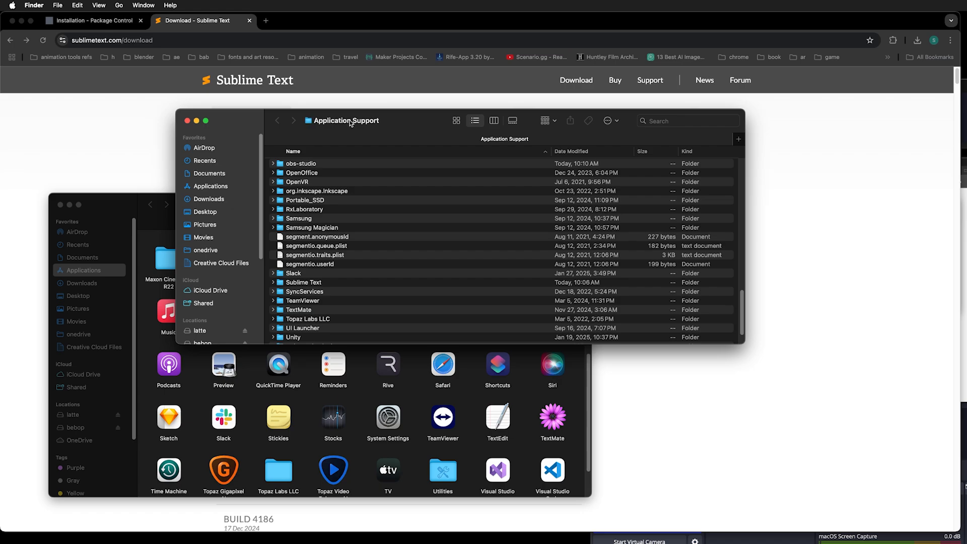
Step: Check the path of the Application Support folder and expand its Sublime Text folder and the Packages subfolder
right_click(350, 121)
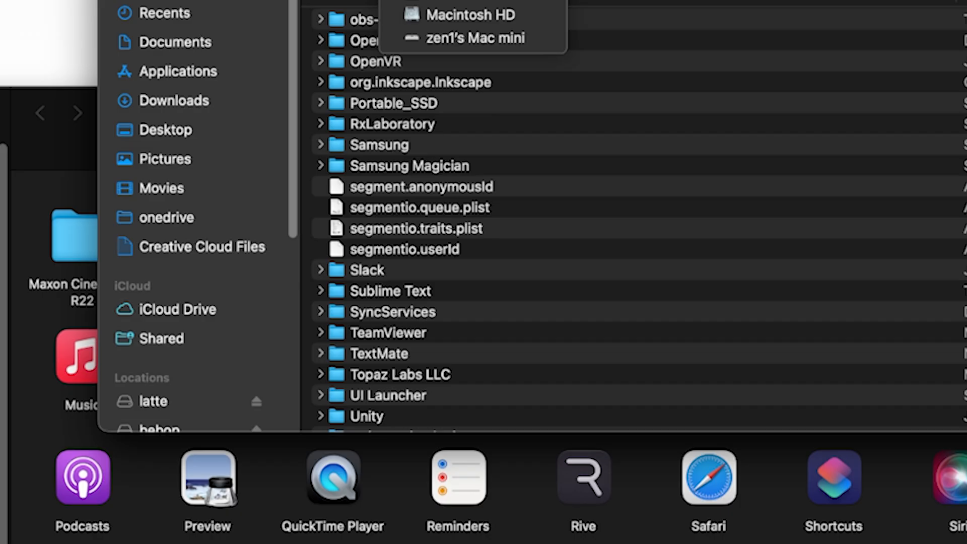
left_click(633, 14)
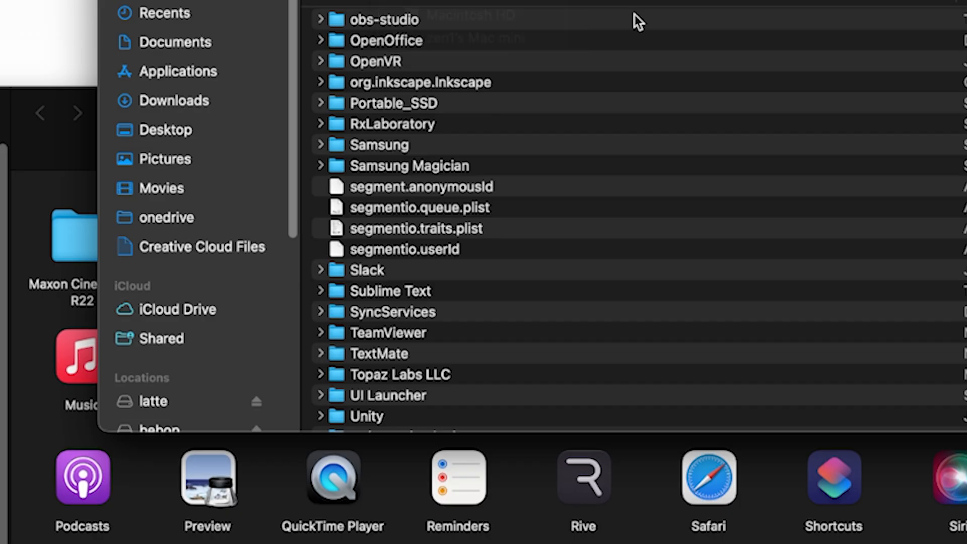
left_click(321, 292)
scroll(443, 309, "down", 1)
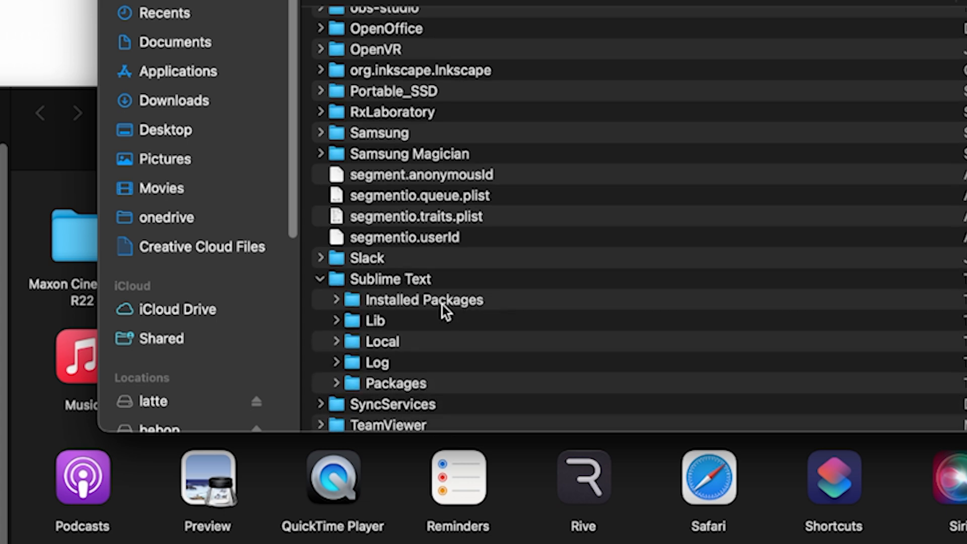
left_click(336, 383)
scroll(448, 371, "down", 2)
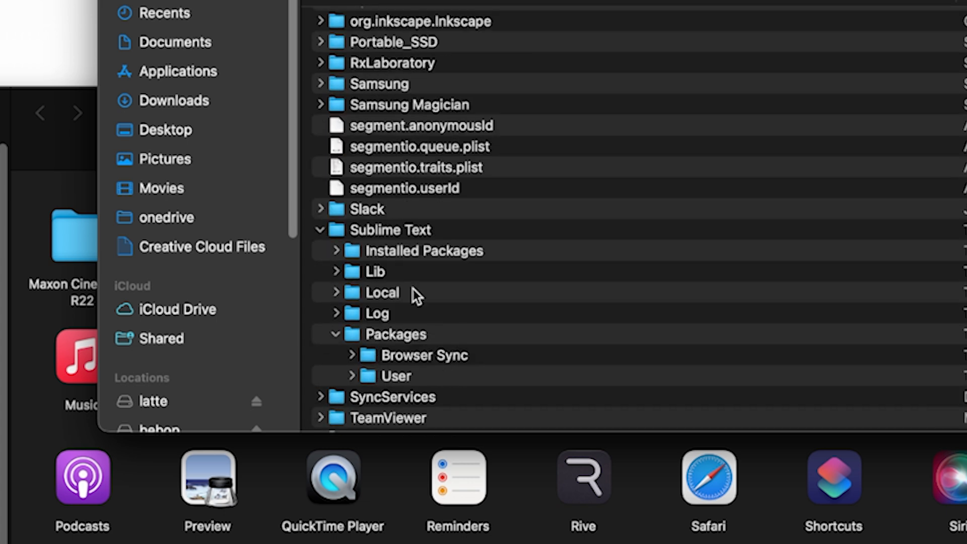
Step: Delete the Sublime Text folder from Application Support and empty the Trash
left_click(397, 230)
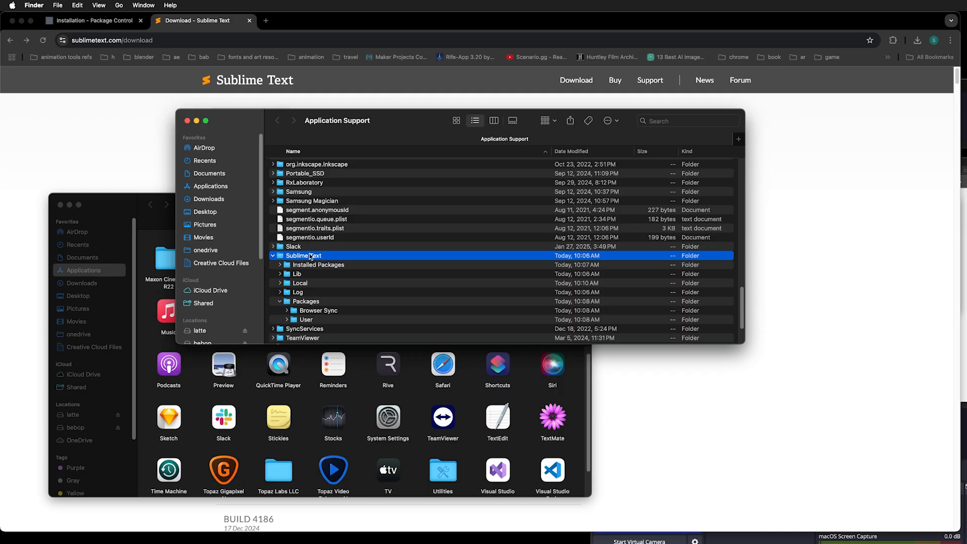
key("super+BackSpace")
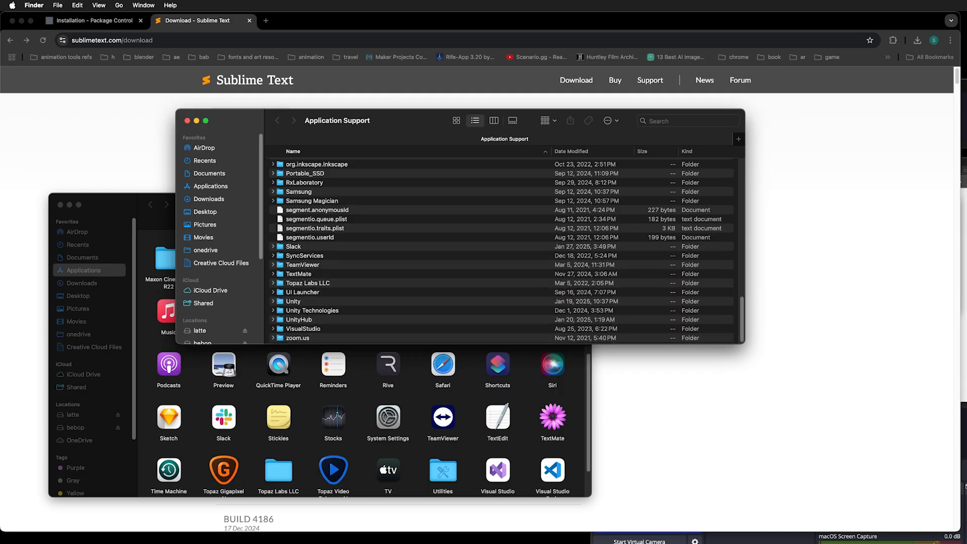
key("super+shift+BackSpace")
left_click(606, 234)
Step: Switch to Chrome, download the macOS version of Sublime Text and extract the downloaded zip archive
left_click(134, 146)
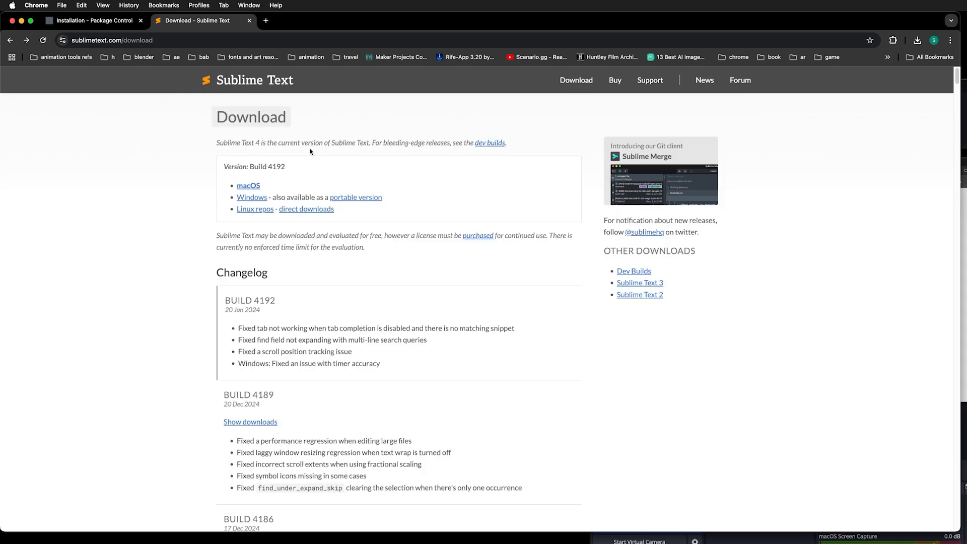
left_click(253, 187)
left_click(911, 47)
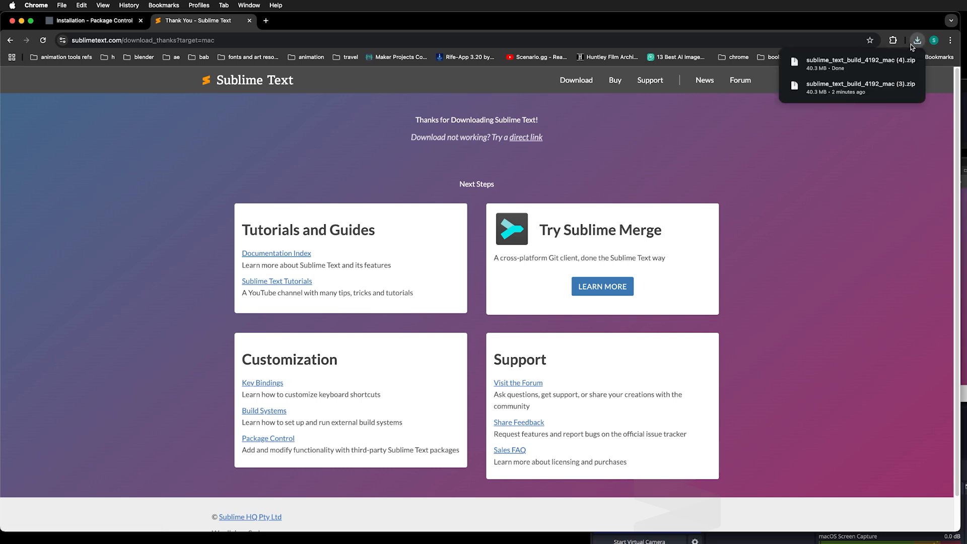
left_click(891, 63)
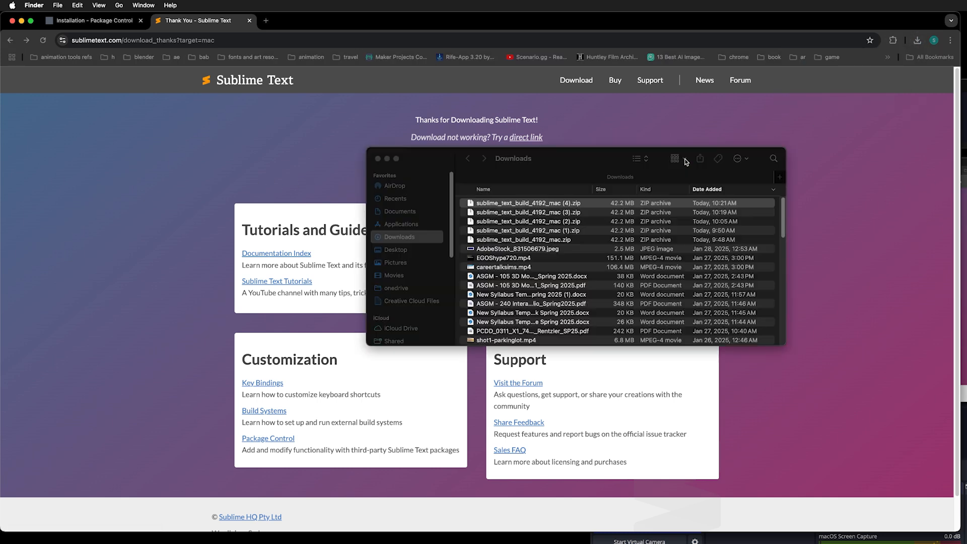
double_click(470, 206)
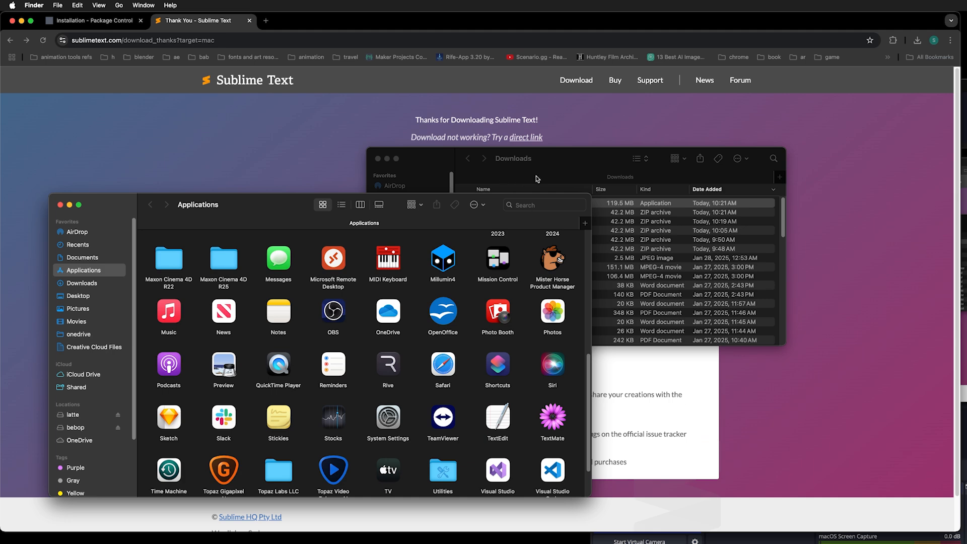
Step: Move the extracted Sublime Text application from Downloads into the Applications folder and close the Downloads window
left_click_drag(536, 177, 654, 211)
left_click_drag(558, 235, 382, 394)
left_click(416, 394)
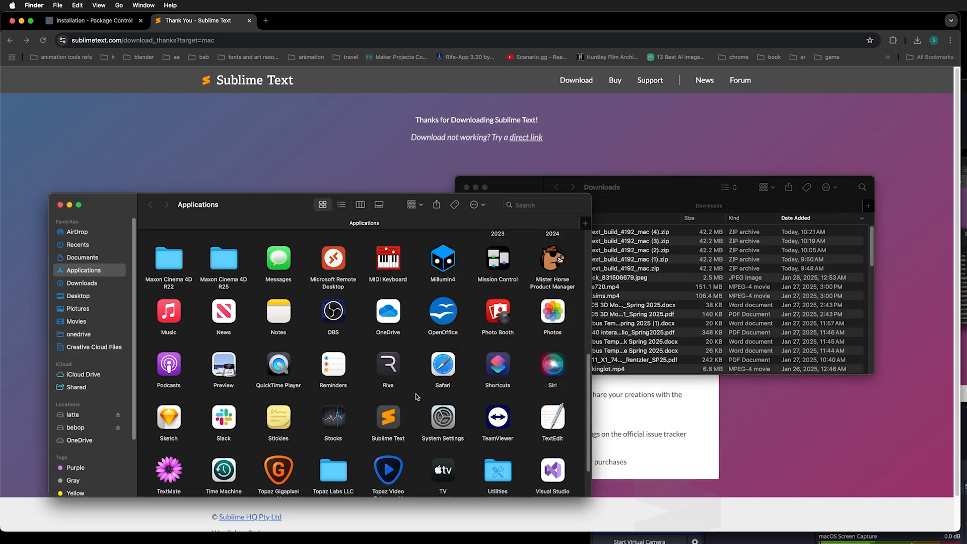
left_click(466, 187)
Step: Launch Sublime Text from Applications, allow it to open, and close the Applications window
left_click(386, 417)
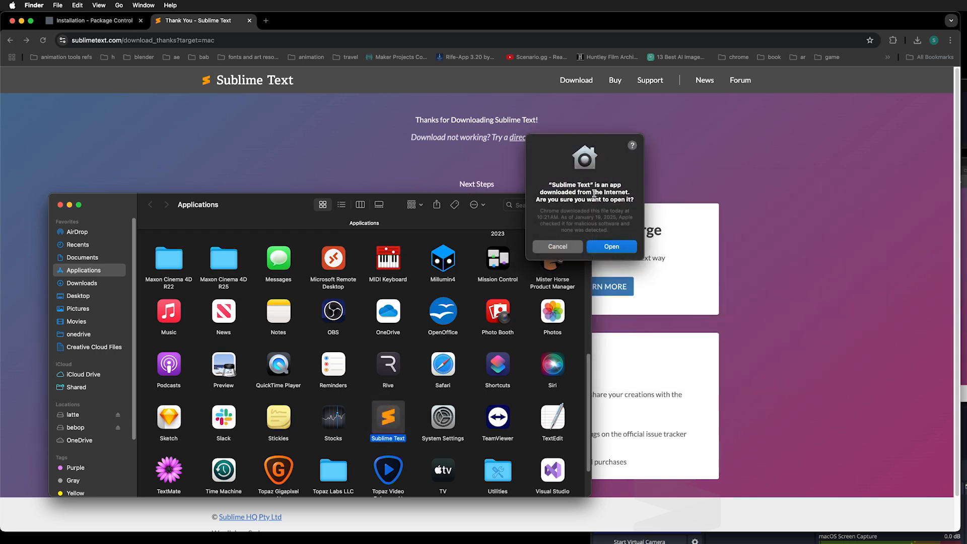
left_click(623, 246)
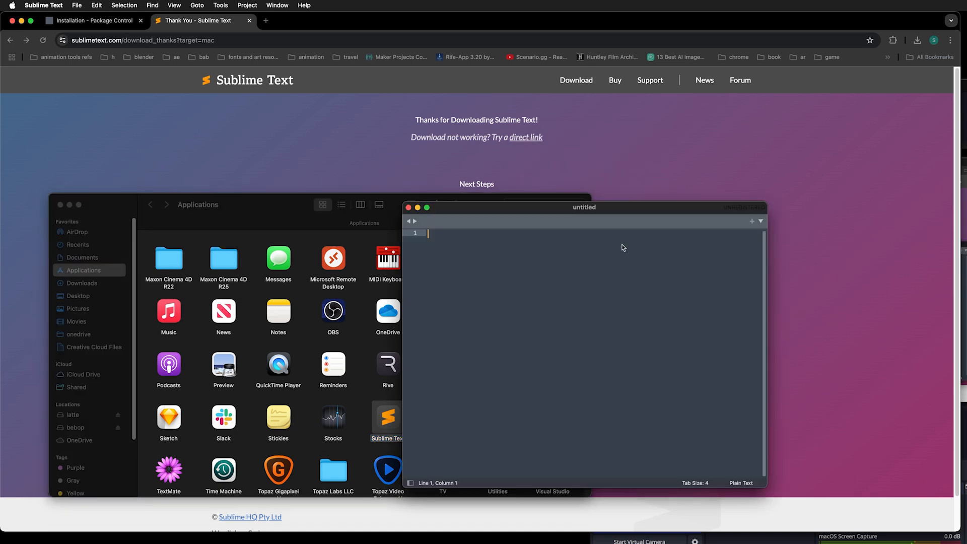
left_click(61, 206)
left_click_drag(479, 211, 300, 157)
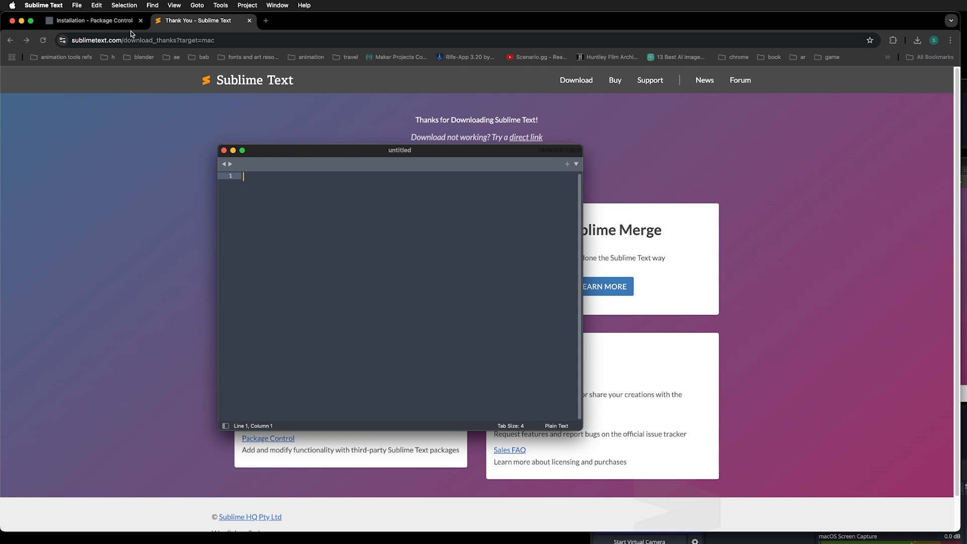
Step: Review the Package Control installation page in Chrome and locate the Install Package Control command in Sublime Text
left_click(116, 21)
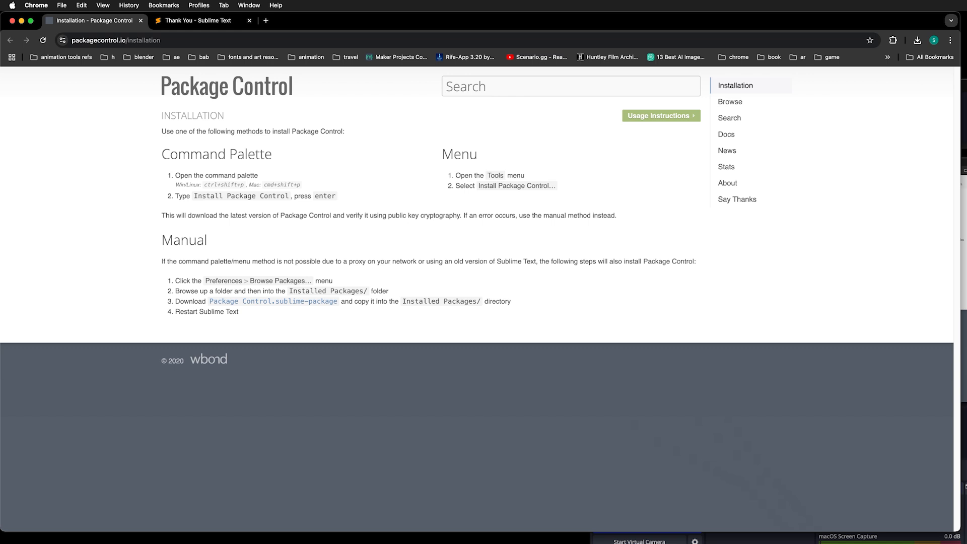
key("super+Tab")
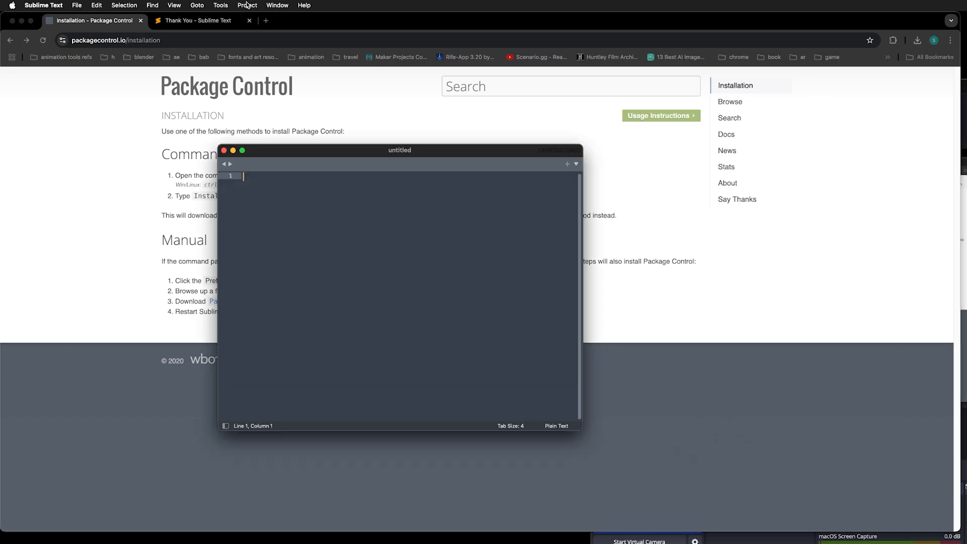
left_click(222, 5)
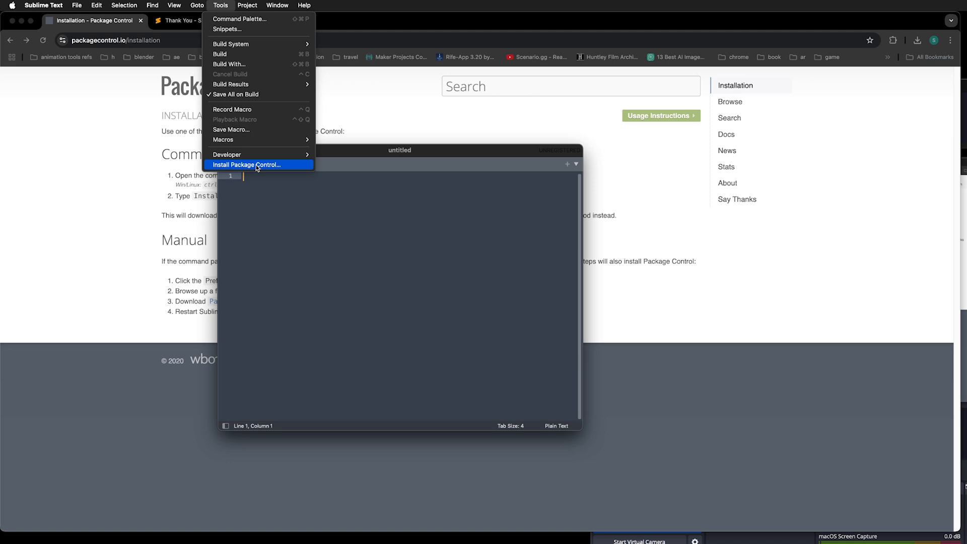
left_click(289, 228)
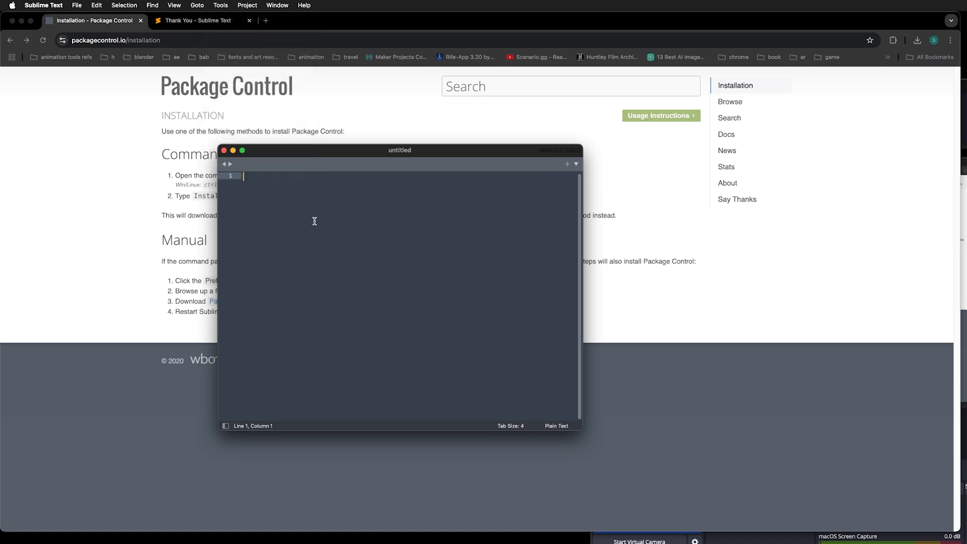
Step: Install Package Control through the command palette by searching for "instal"
key("super+shift+p")
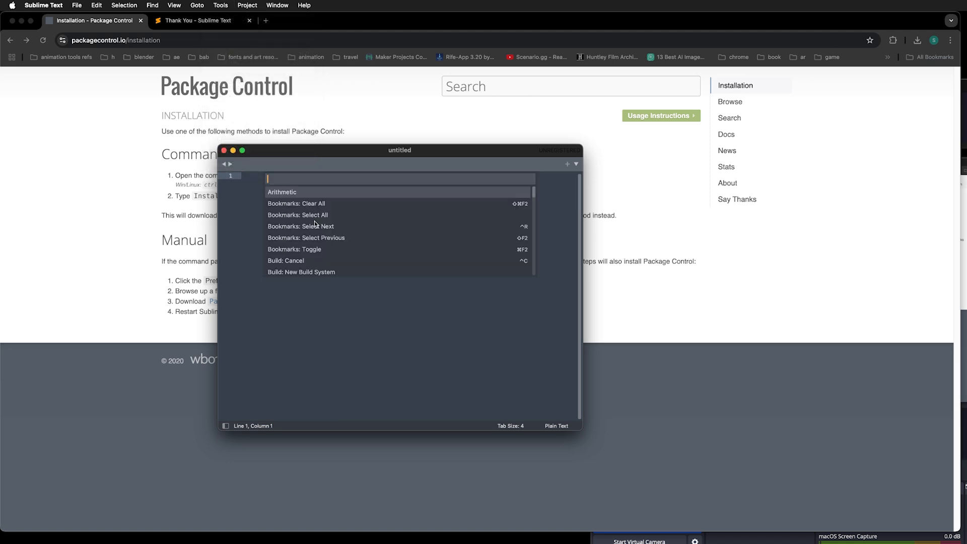
type("instal")
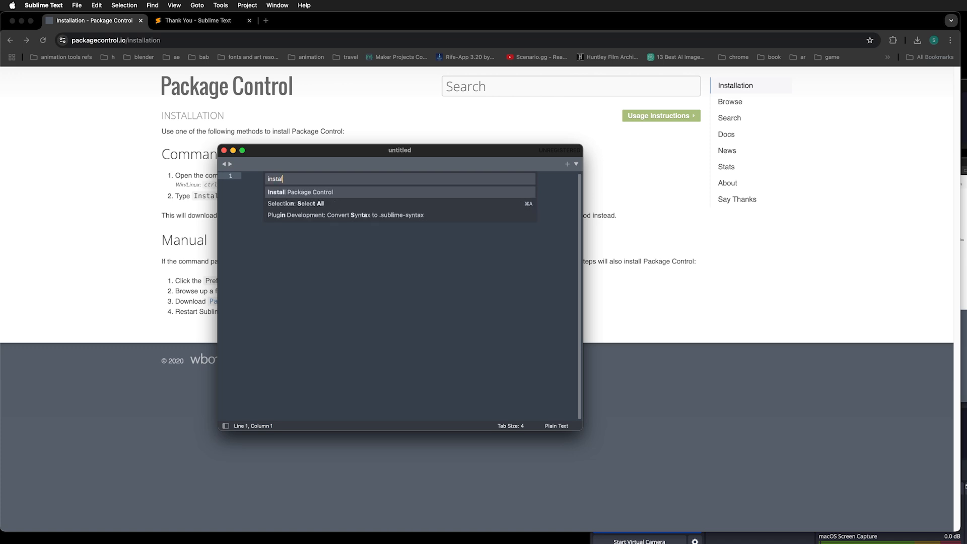
left_click(307, 194)
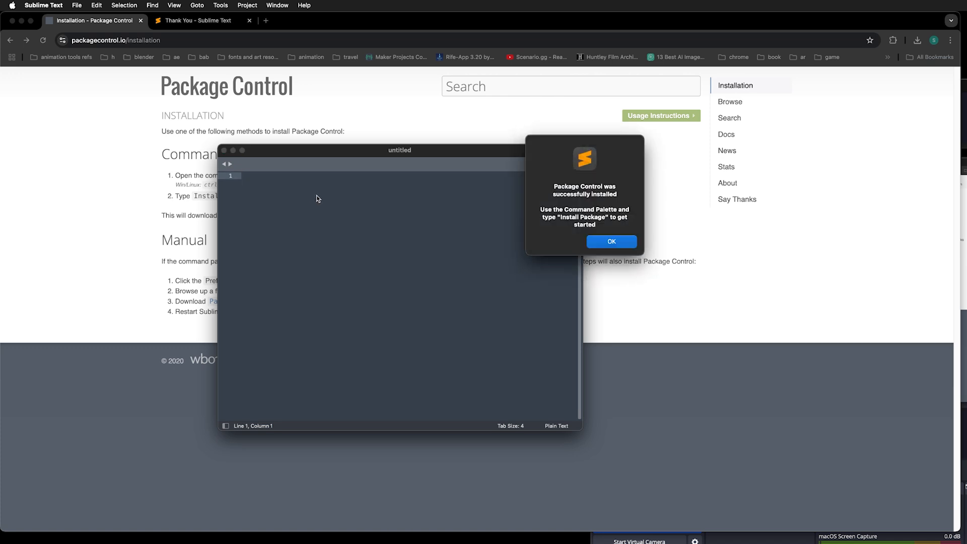
left_click(612, 242)
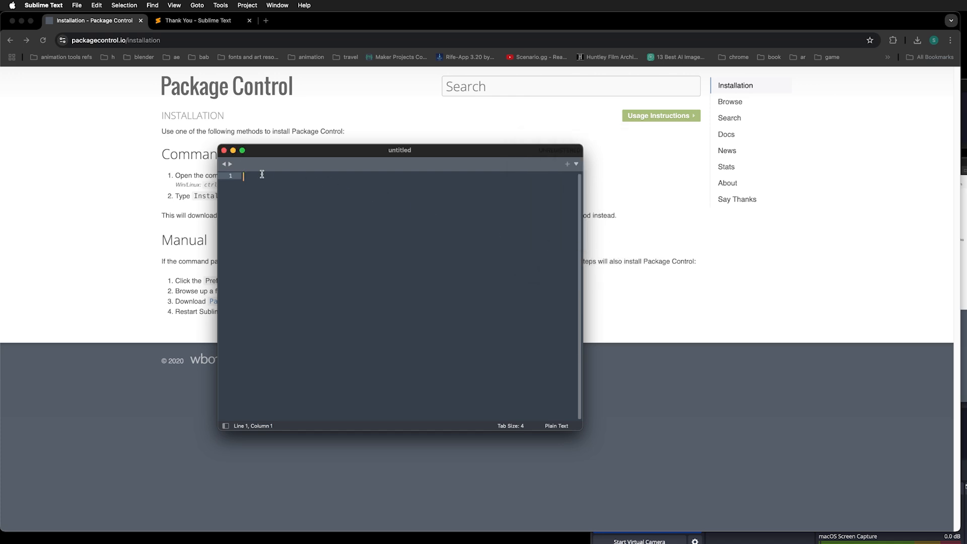
Step: Check the Sublime Text settings options for the Package Control entry
left_click(44, 5)
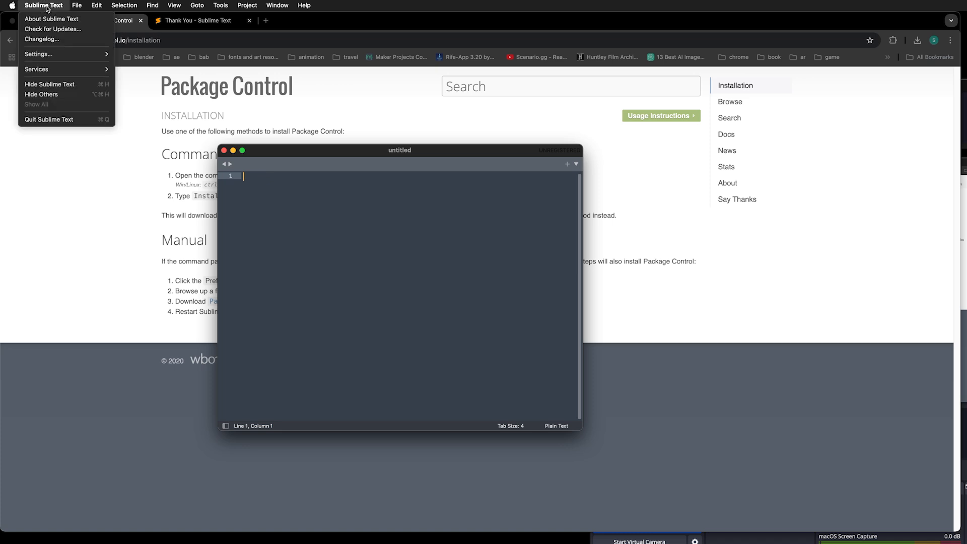
mouse_move(53, 54)
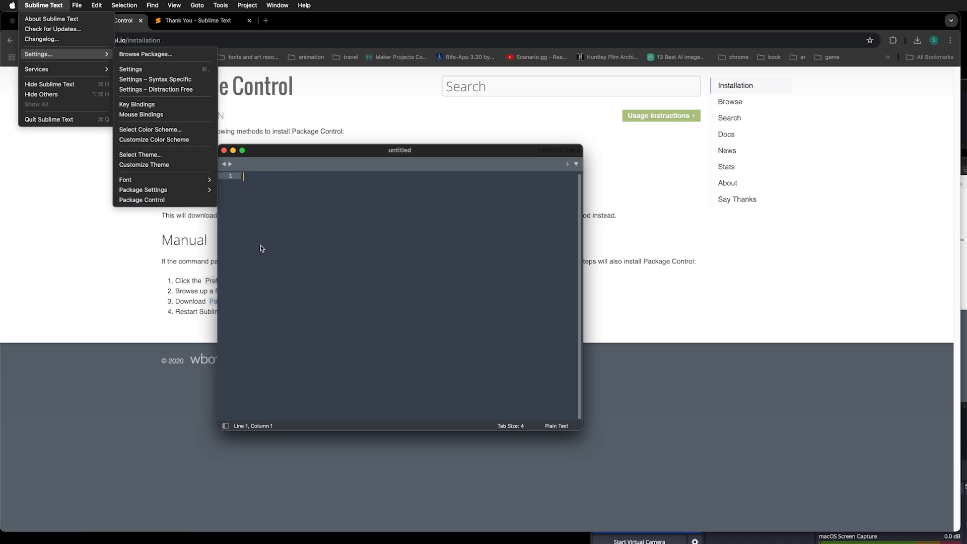
left_click(293, 259)
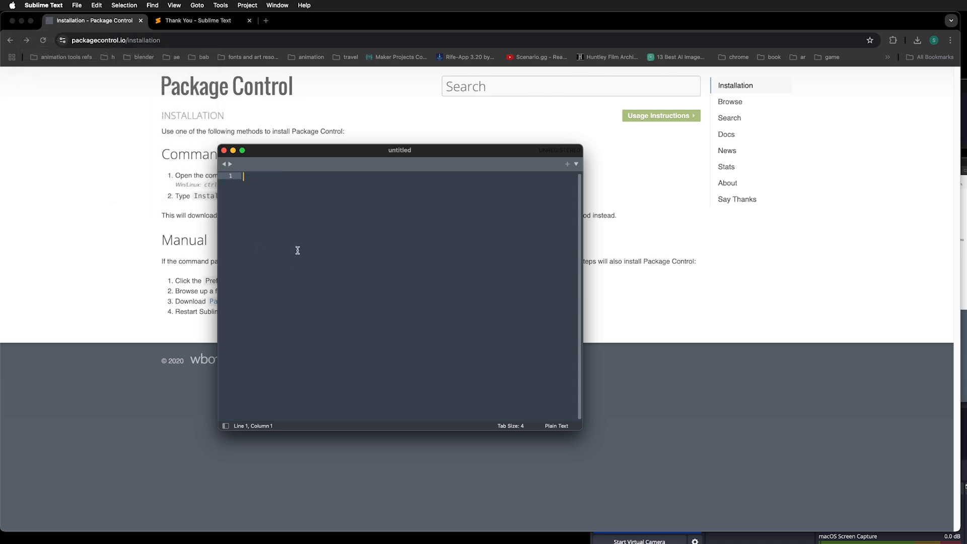
Step: Search the command palette for "install" and run Package Control: Install Package
key("super+shift+p")
type("instal")
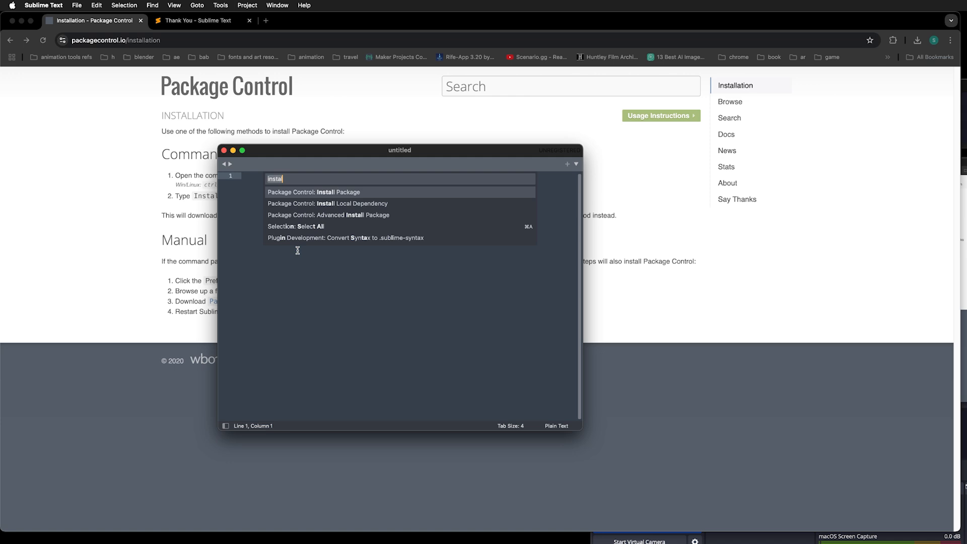
key("BackSpace")
key("BackSpace")
key("BackSpace")
key("BackSpace")
key("BackSpace")
key("BackSpace")
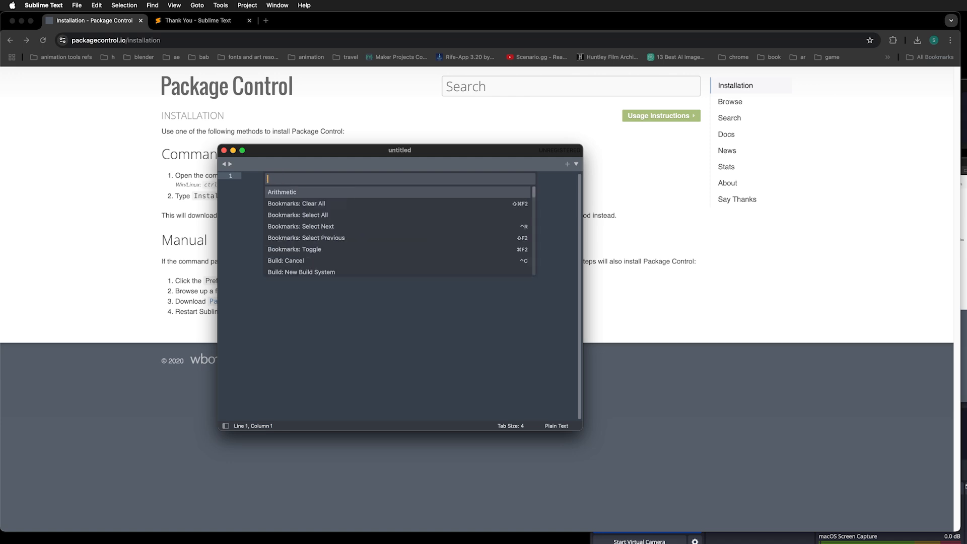
type("install")
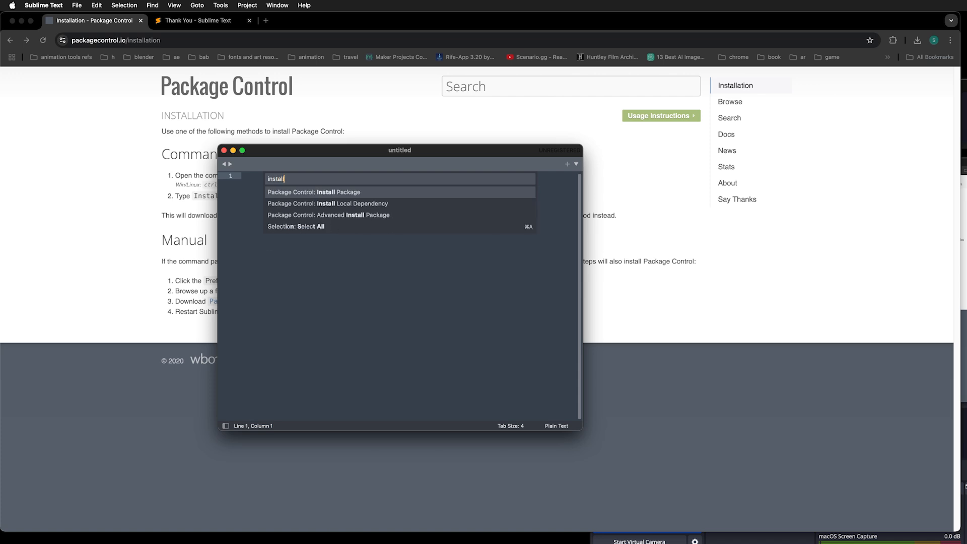
left_click(343, 192)
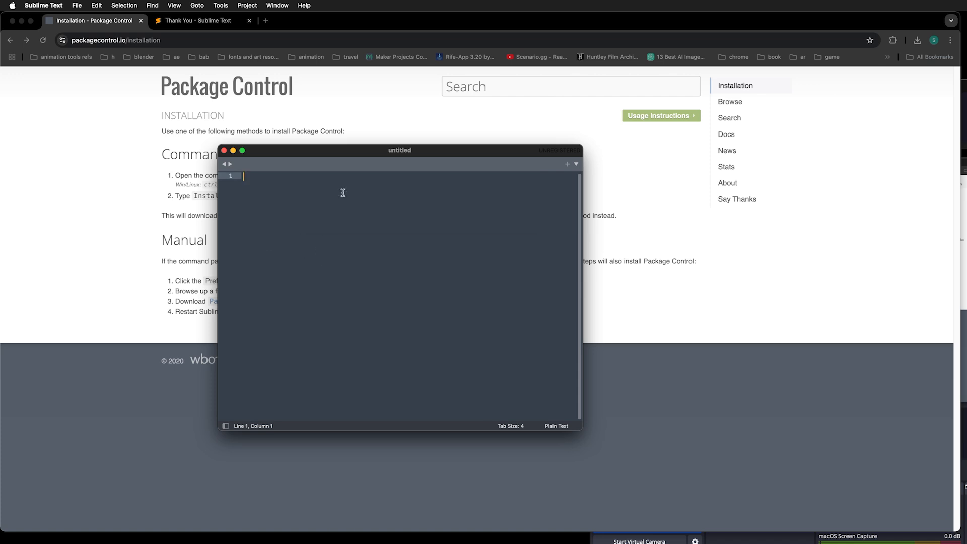
Step: Search the available packages for "browser", install Browser Refresh, and review its key binding instructions
type("bro")
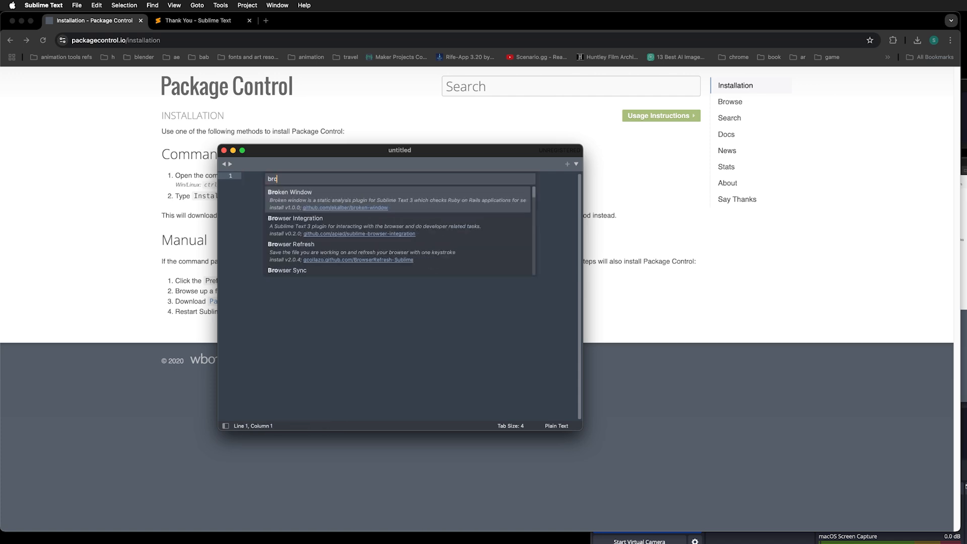
type("wser")
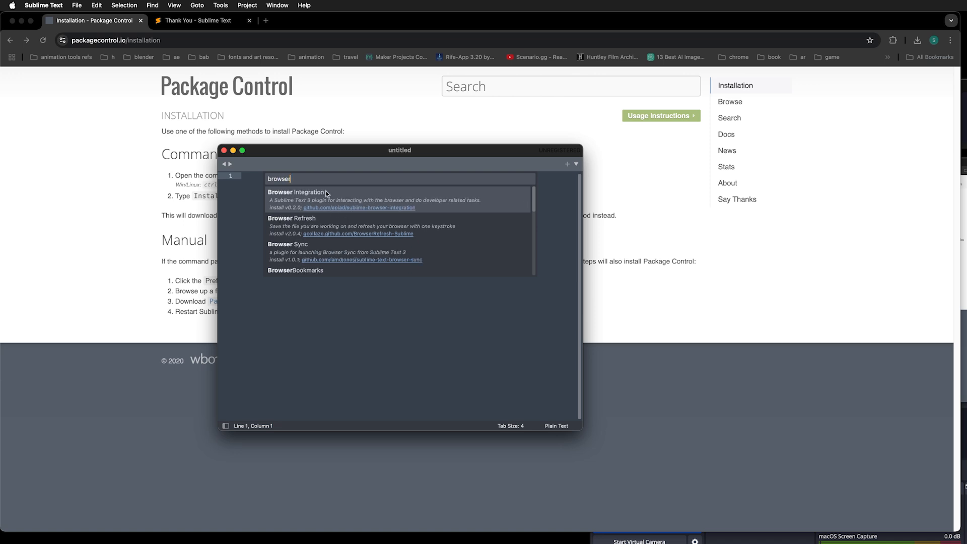
scroll(320, 238, "down", 1)
scroll(321, 239, "up", 1)
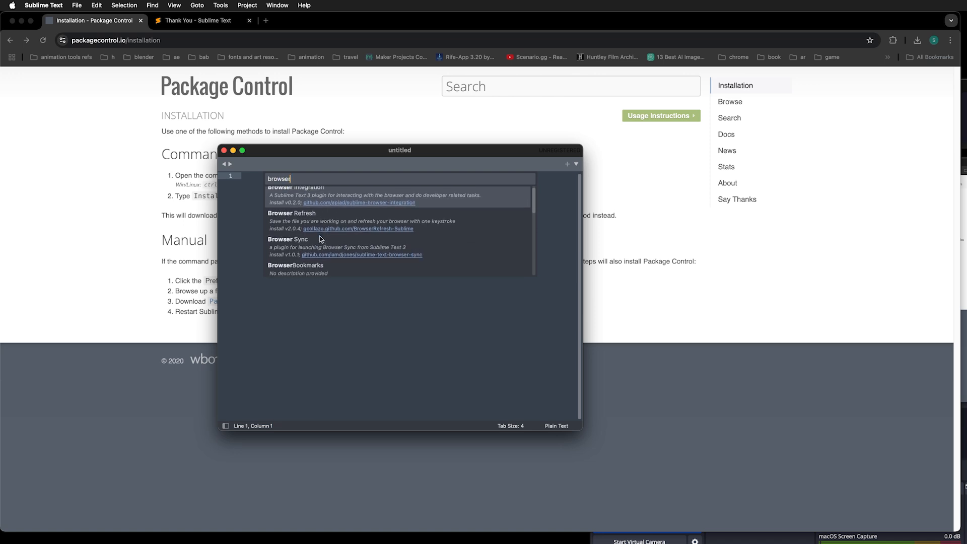
scroll(320, 239, "up", 2)
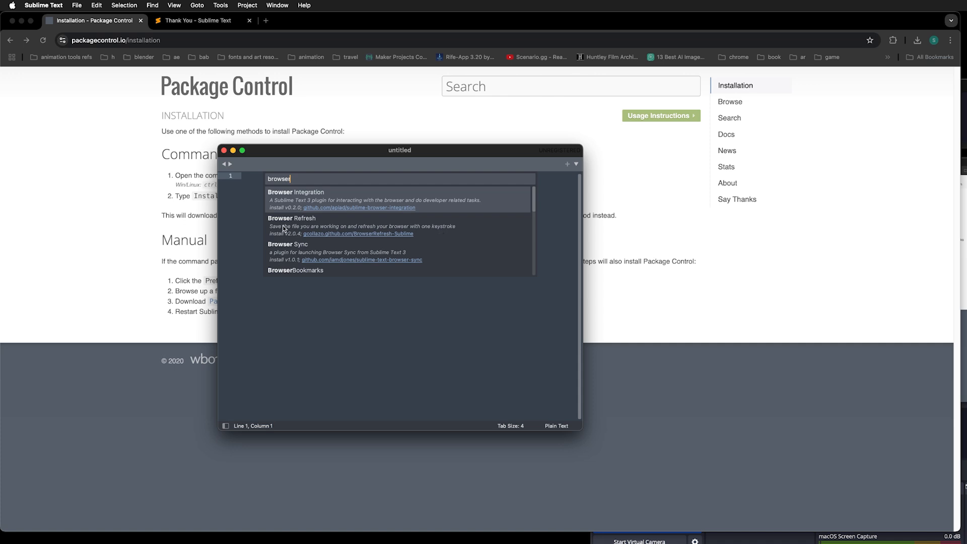
key("Down")
key("Up")
key("Down")
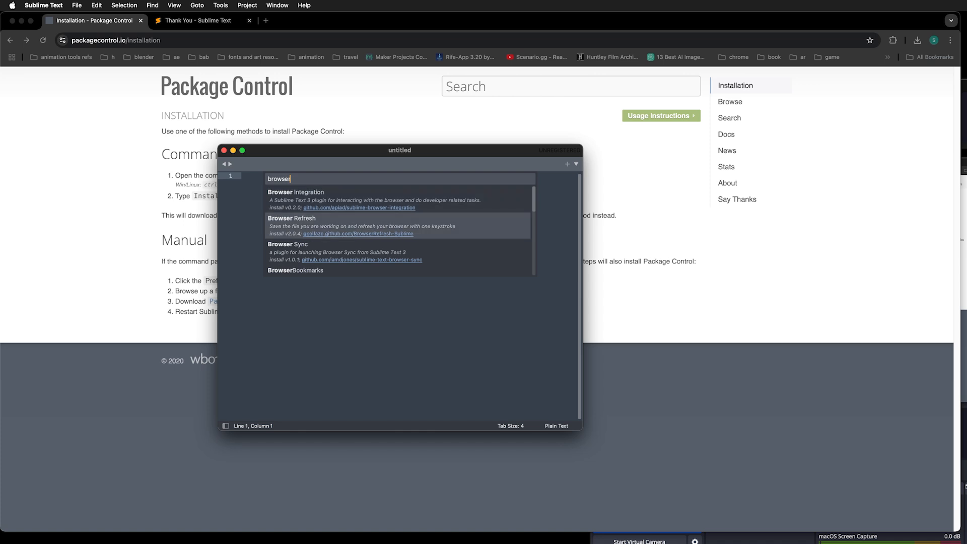
key("Return")
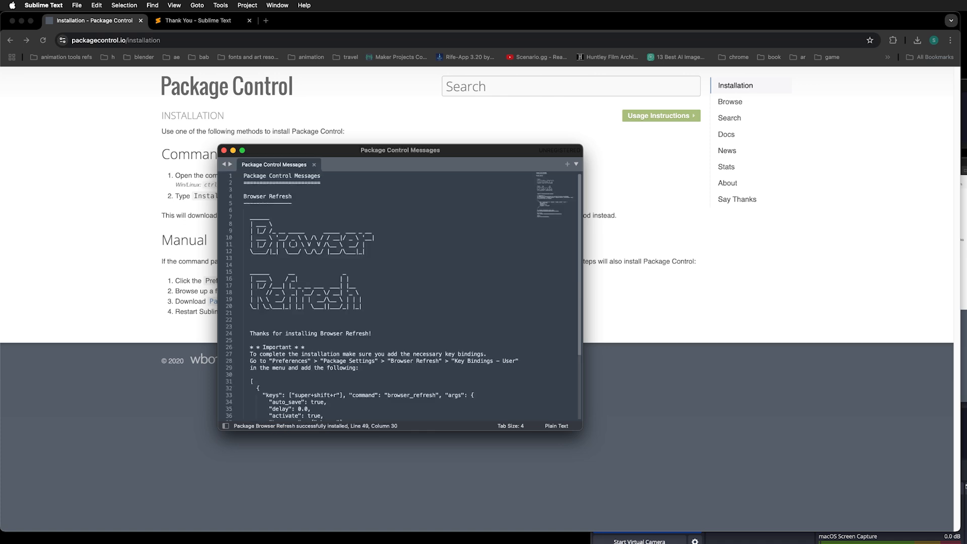
scroll(339, 314, "down", 5)
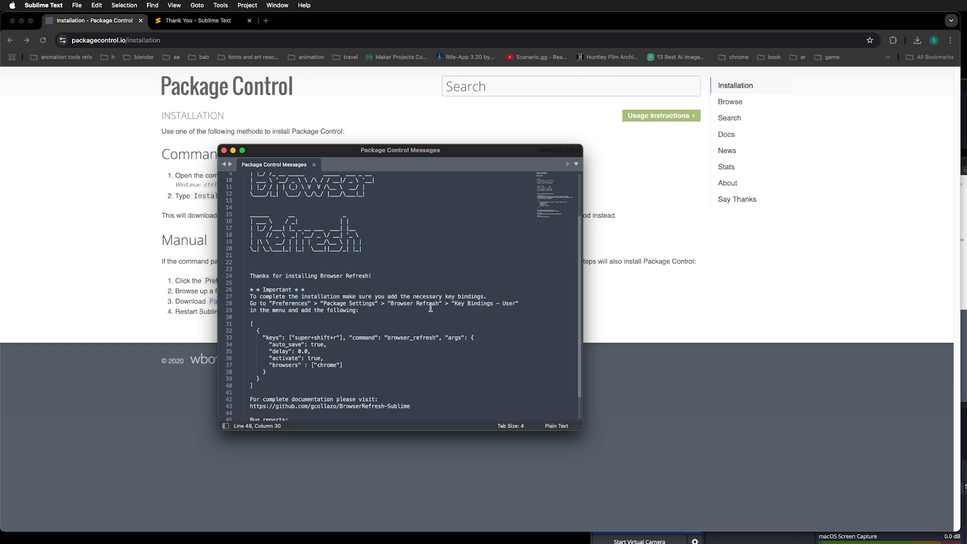
Step: Reposition the editor window and create a new empty file
left_click_drag(302, 150, 237, 123)
left_click(76, 6)
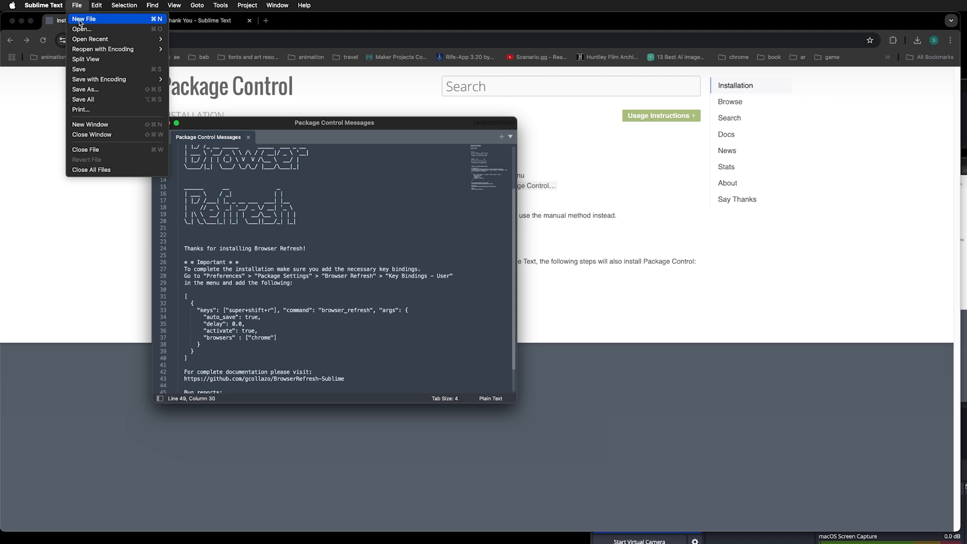
left_click(81, 19)
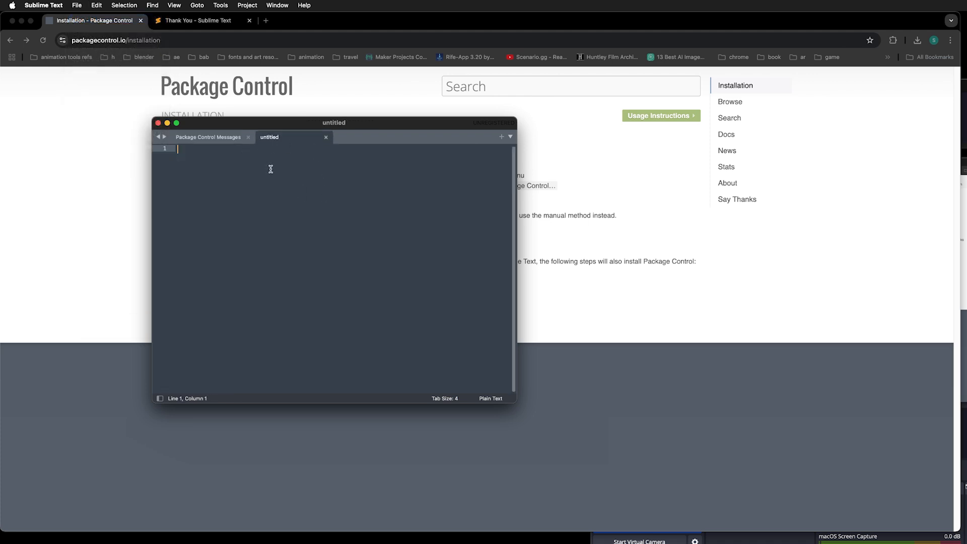
Step: Save the new file as index.html in the test3 folder on the latte drive, replacing the existing file
left_click(76, 6)
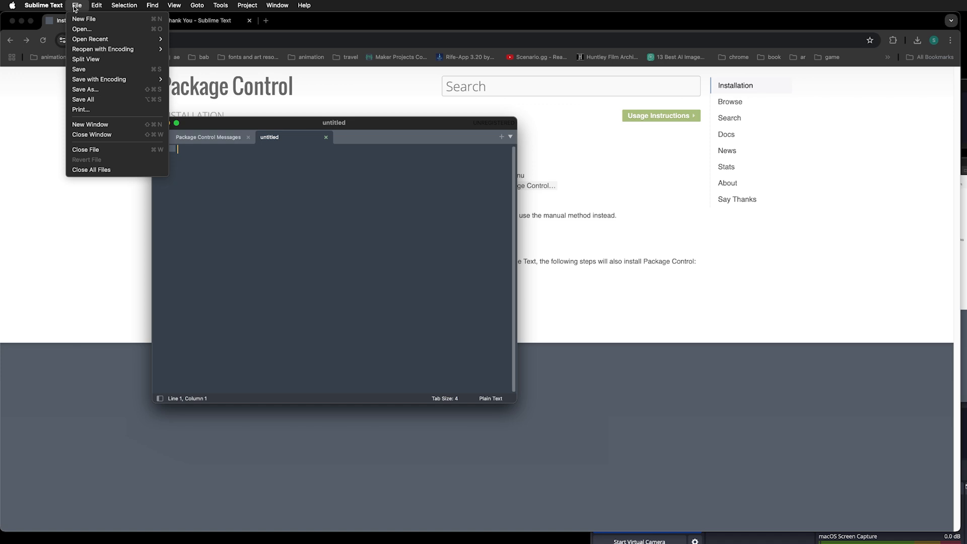
left_click(97, 89)
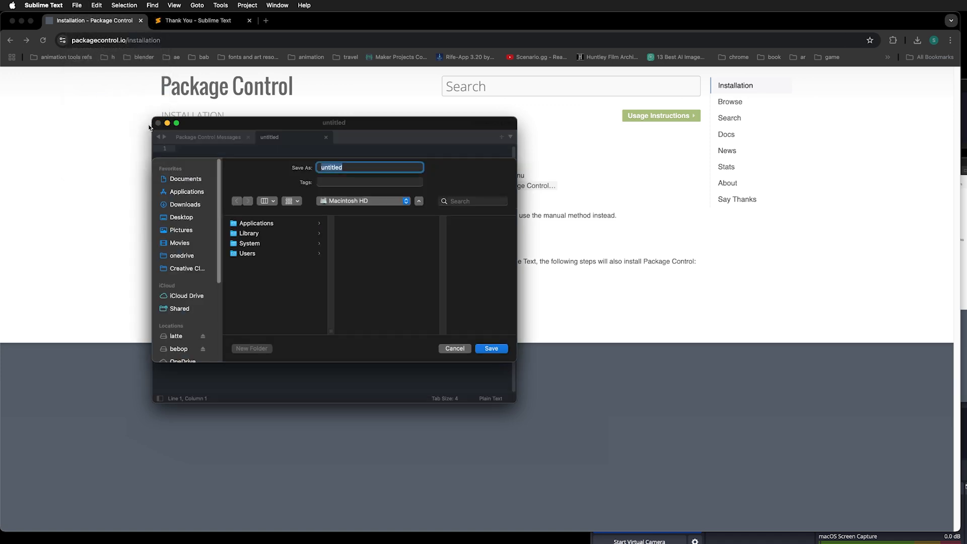
left_click(171, 340)
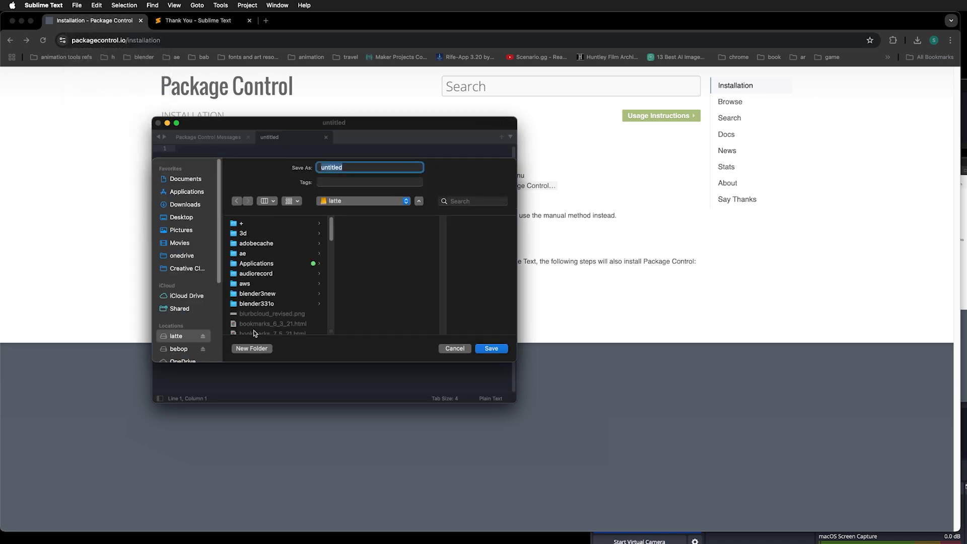
scroll(282, 321, "down", 10)
scroll(282, 321, "down", 8)
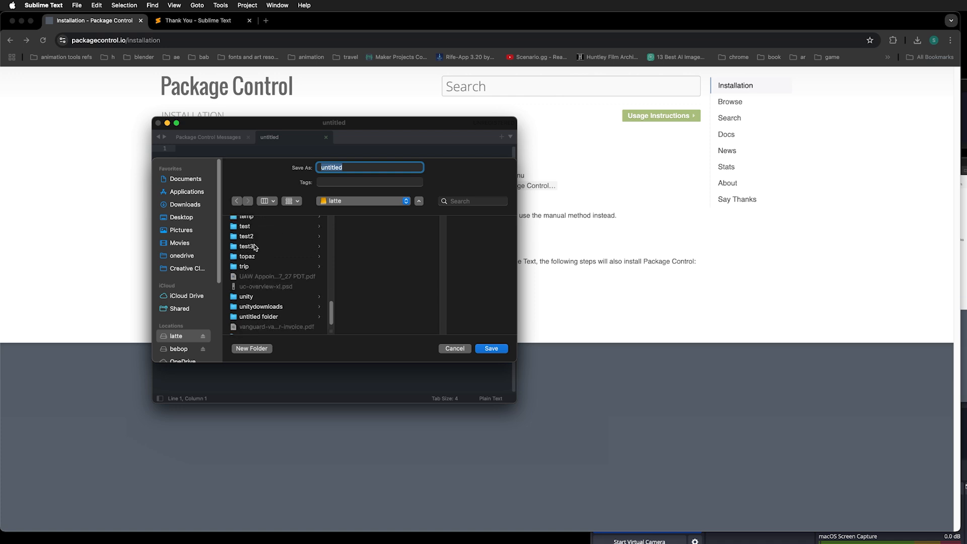
left_click(255, 246)
left_click(370, 225)
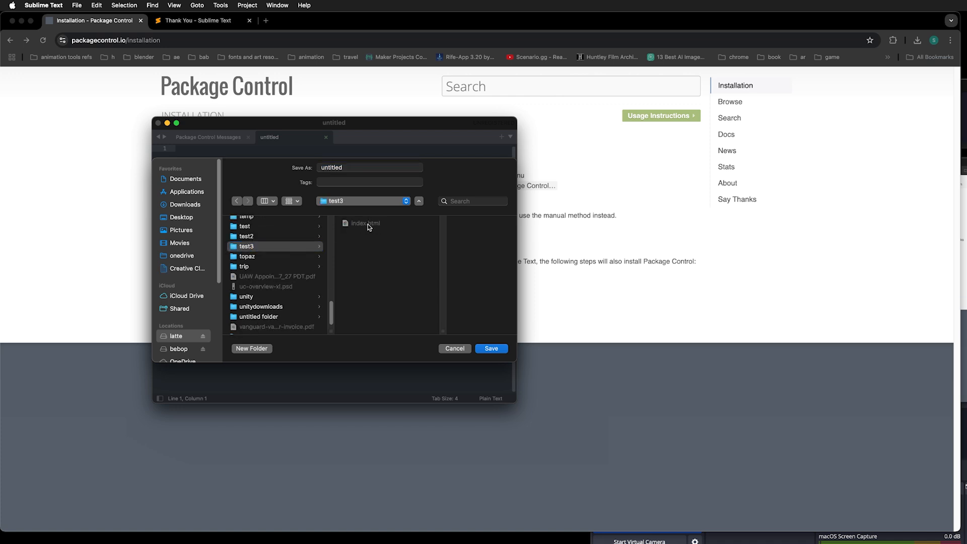
left_click(365, 168)
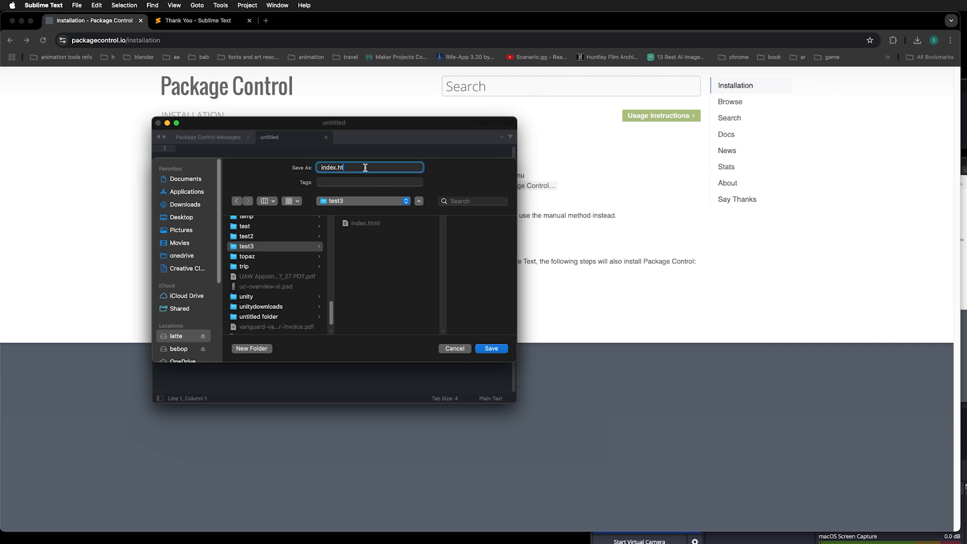
left_click(494, 349)
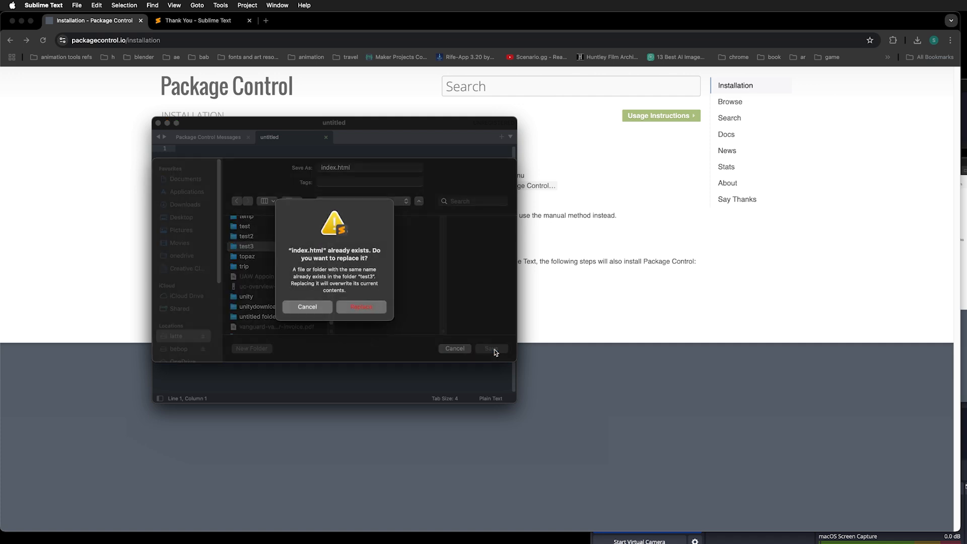
left_click(371, 307)
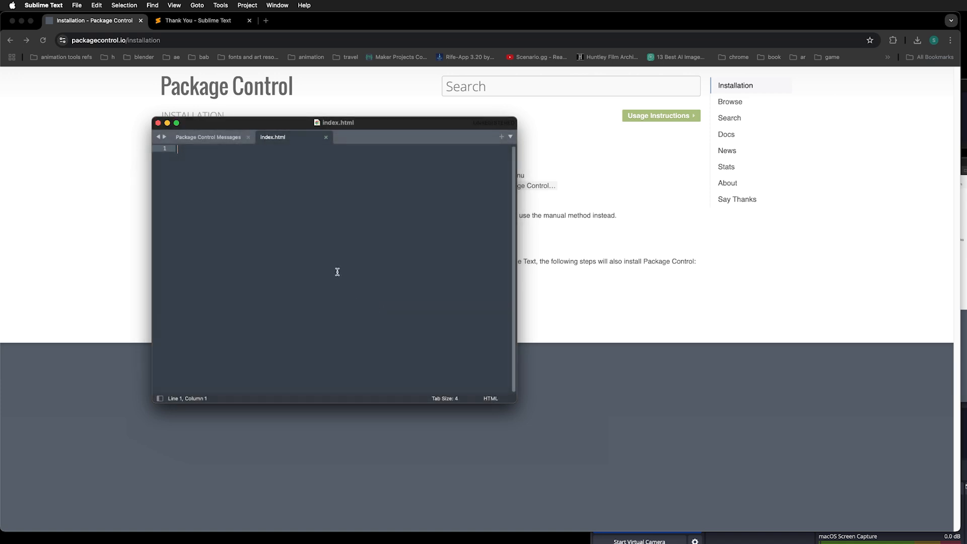
Step: Fill index.html with the html snippet's page skeleton, add "hello there!" in the body, and save the file
type("<")
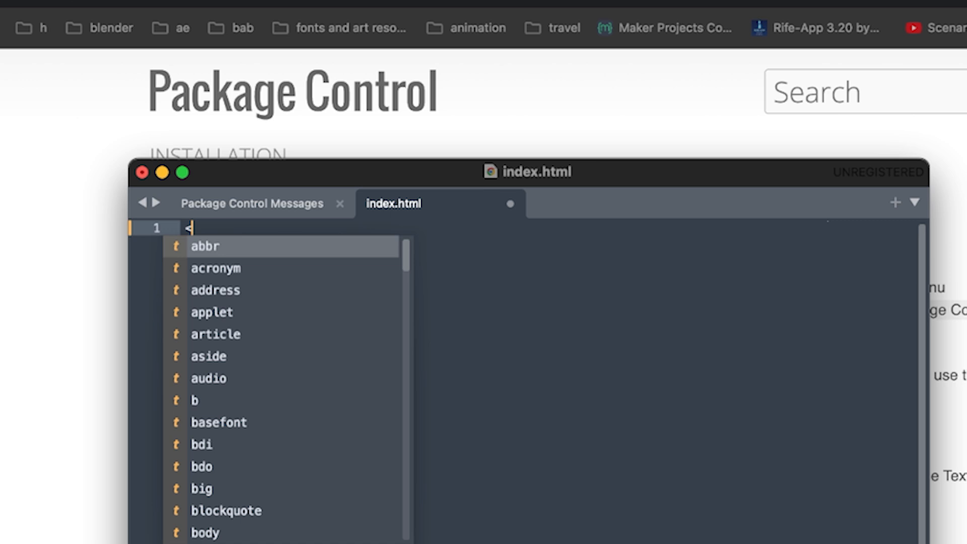
type("html")
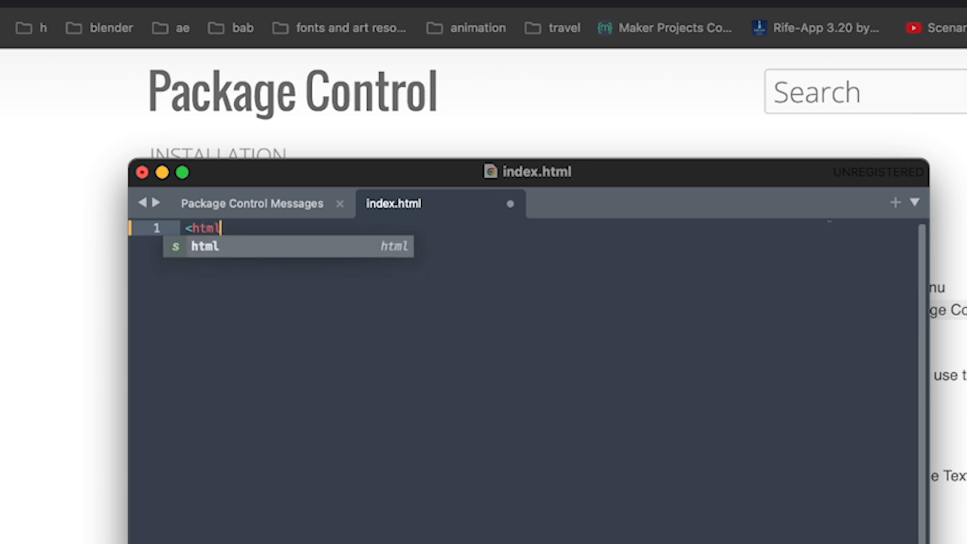
key("Tab")
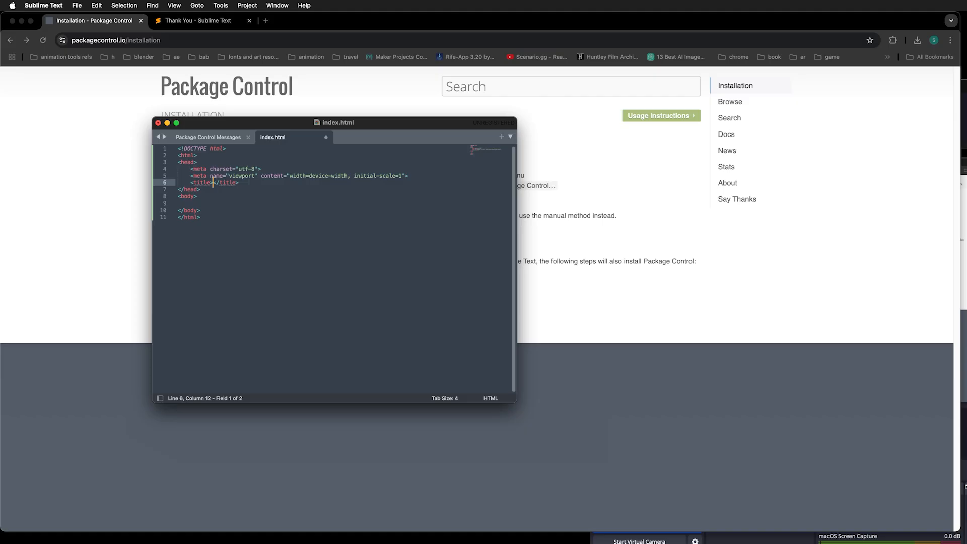
left_click(206, 204)
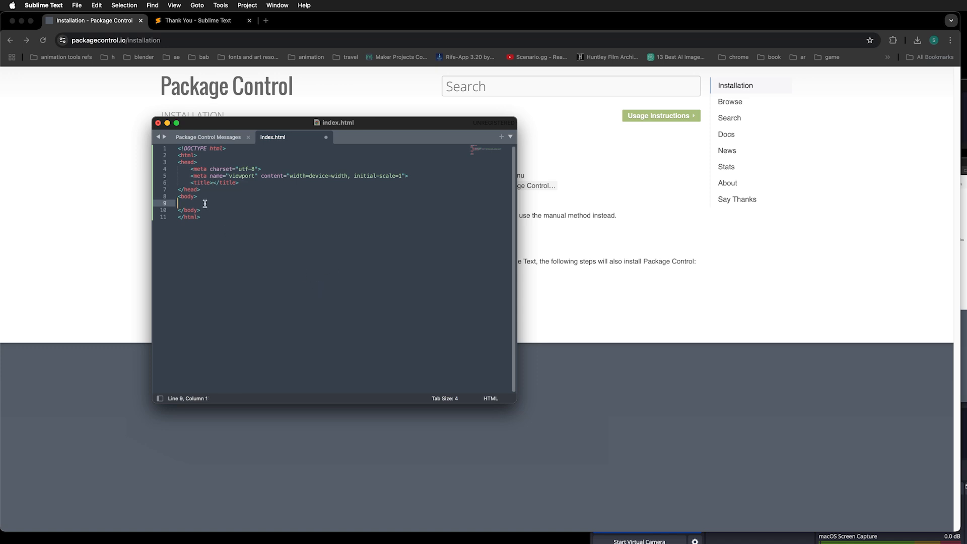
type("hello there!")
key("super+s")
left_click(302, 227)
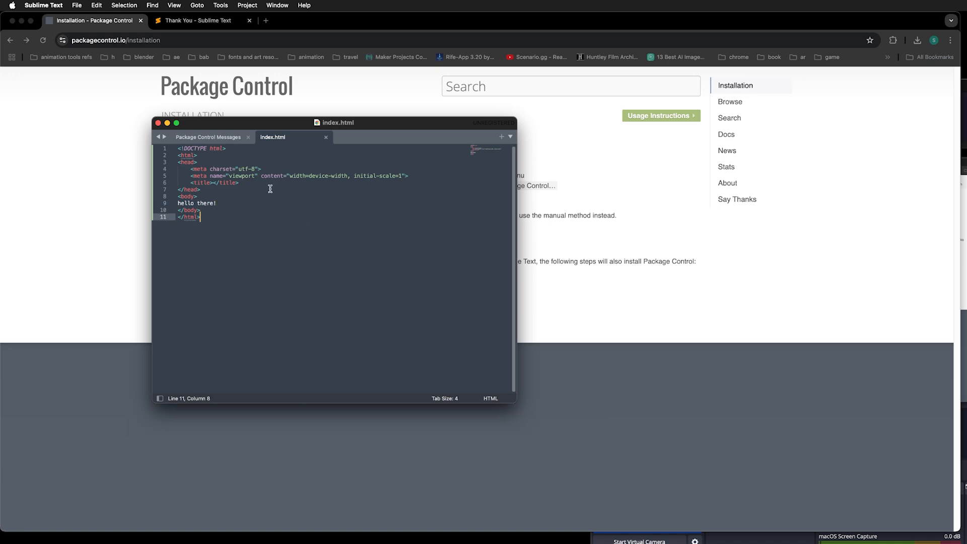
Step: Open the default key bindings file of the Browser Refresh package
left_click(75, 5)
mouse_move(44, 6)
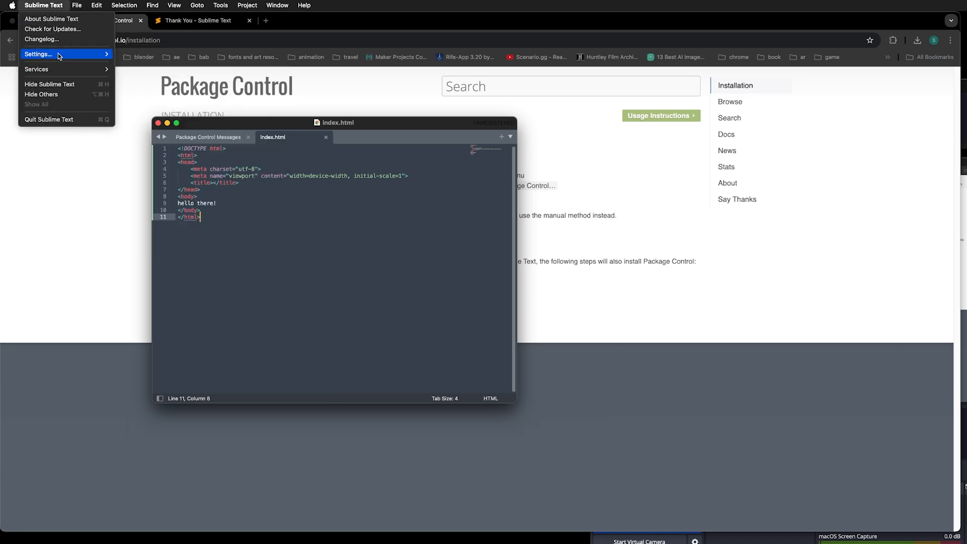
mouse_move(75, 54)
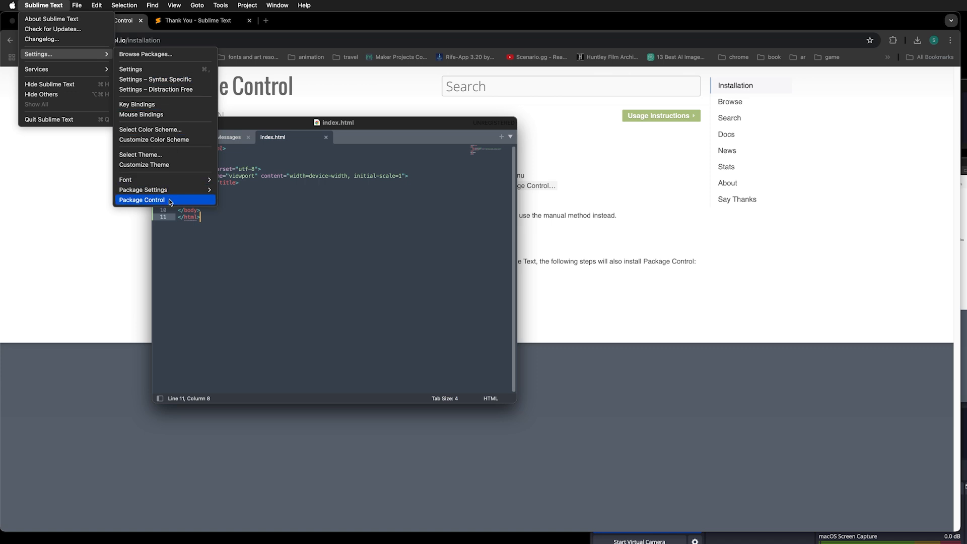
mouse_move(166, 192)
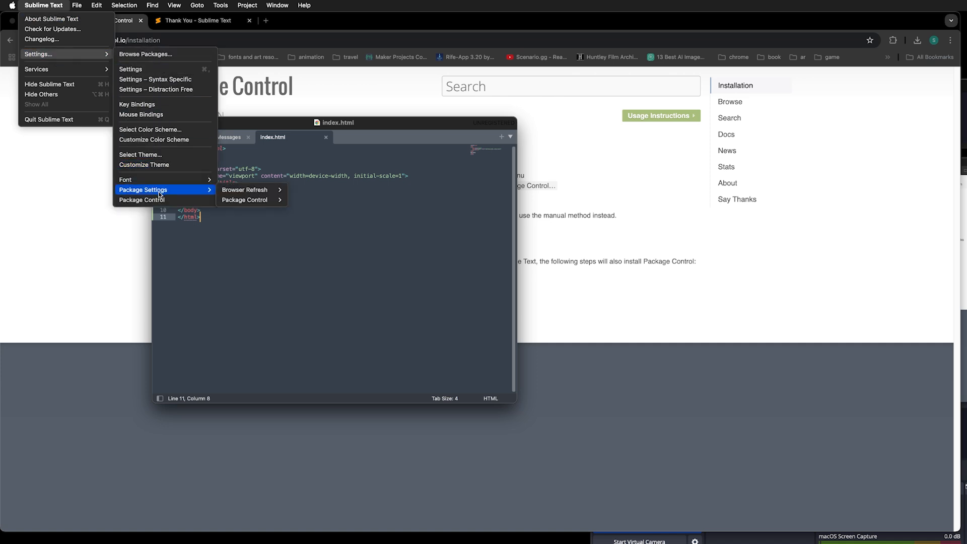
mouse_move(271, 190)
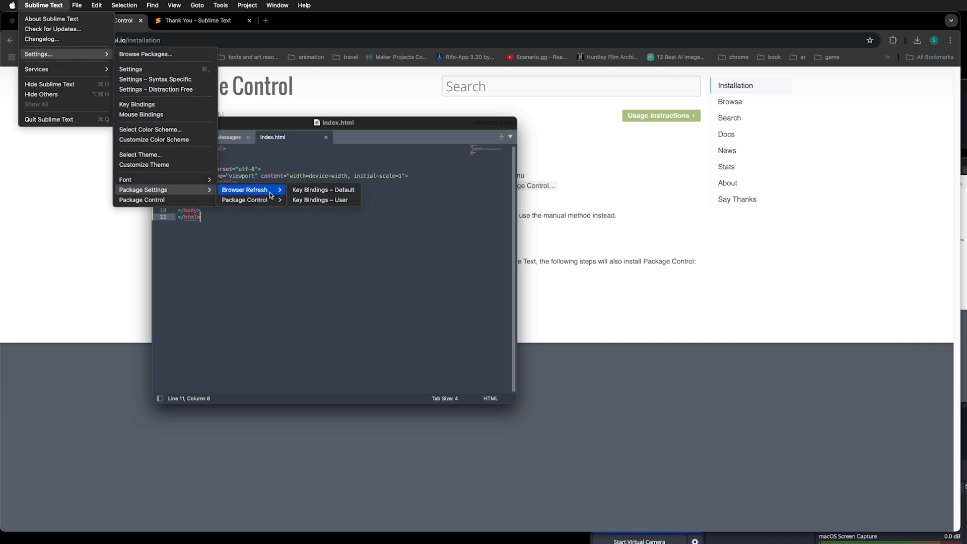
left_click(317, 189)
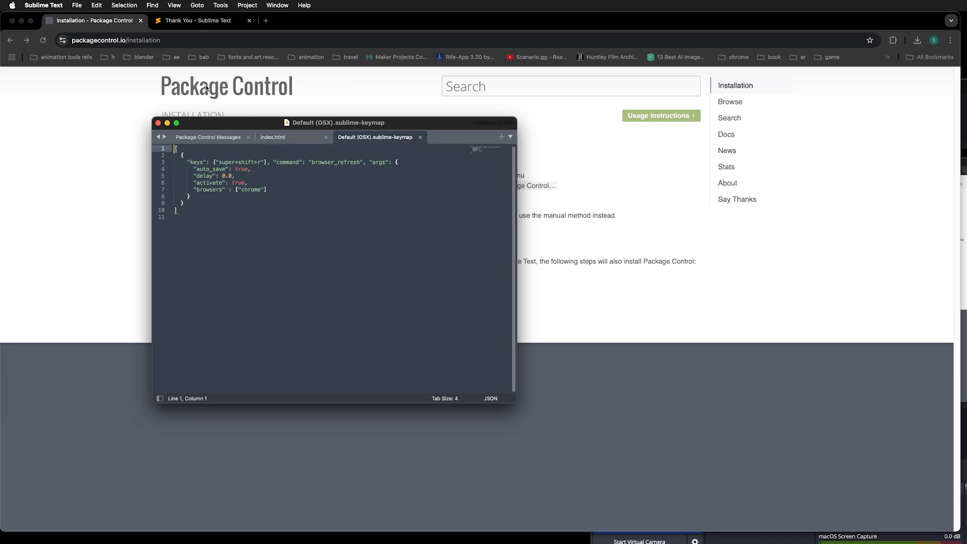
Step: Open the user key bindings file for the Browser Refresh package
left_click(77, 6)
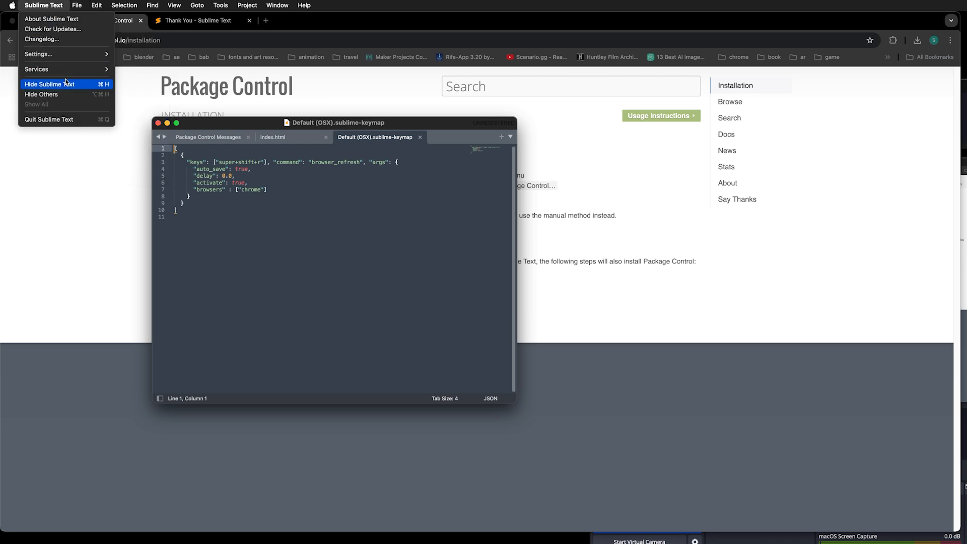
mouse_move(63, 71)
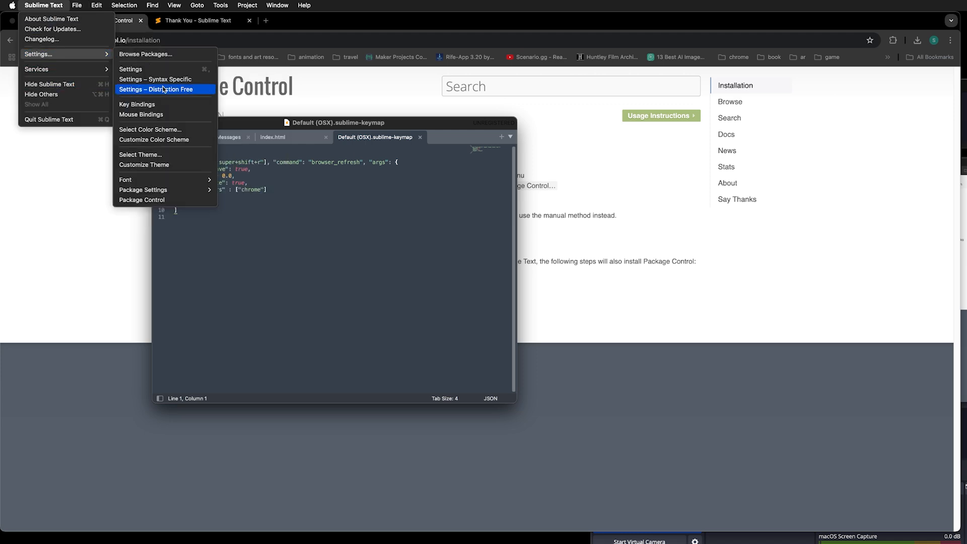
mouse_move(249, 189)
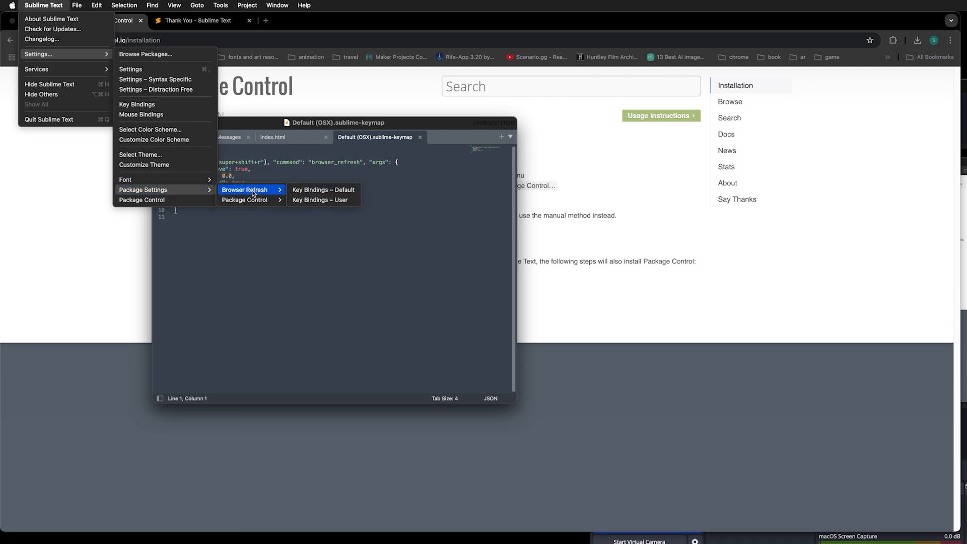
left_click(327, 203)
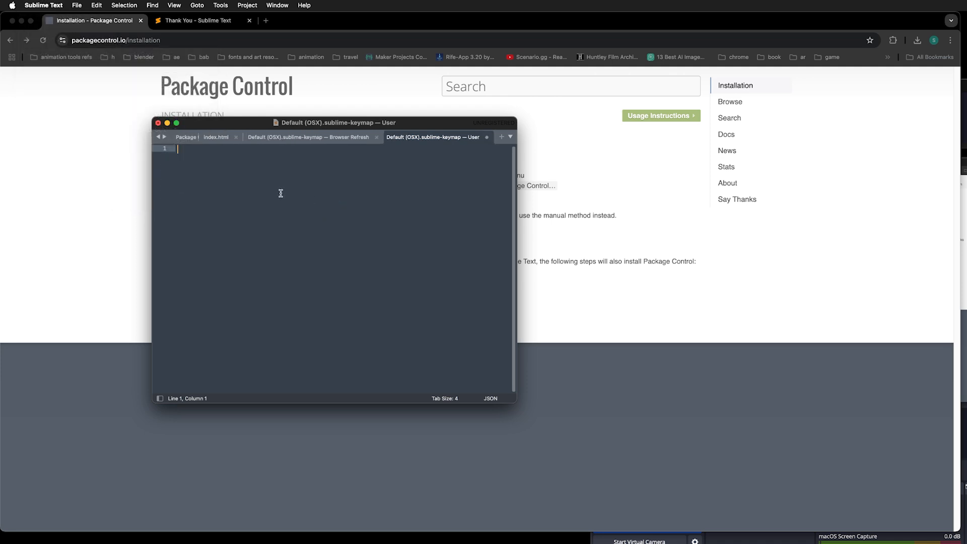
Step: Copy the entire contents of the default Browser Refresh key bindings file into the empty user key bindings file
left_click(332, 136)
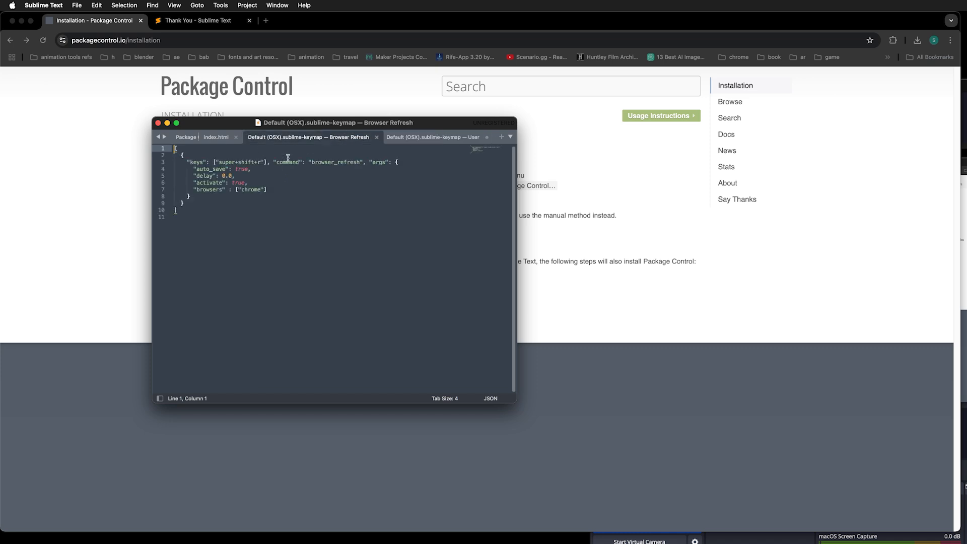
key("super+a")
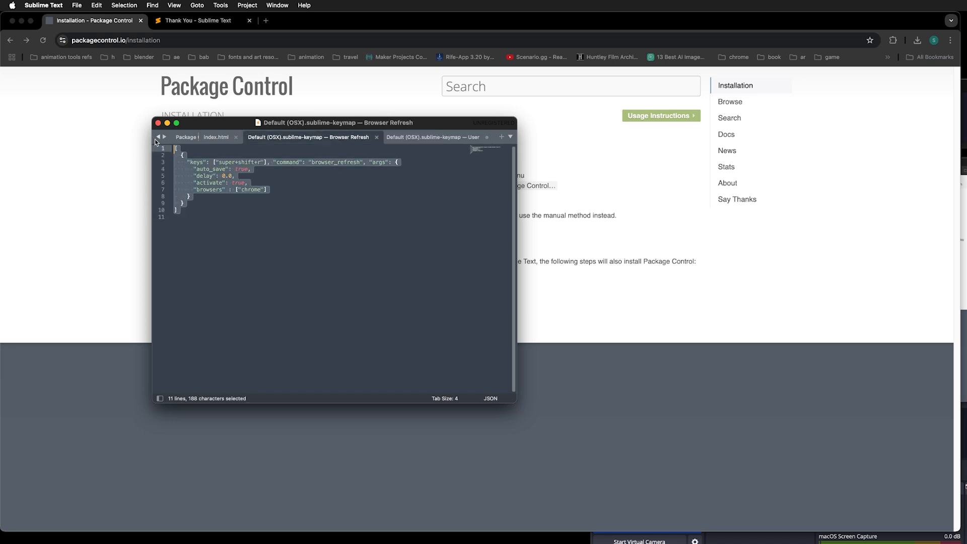
key("super+c")
left_click(406, 137)
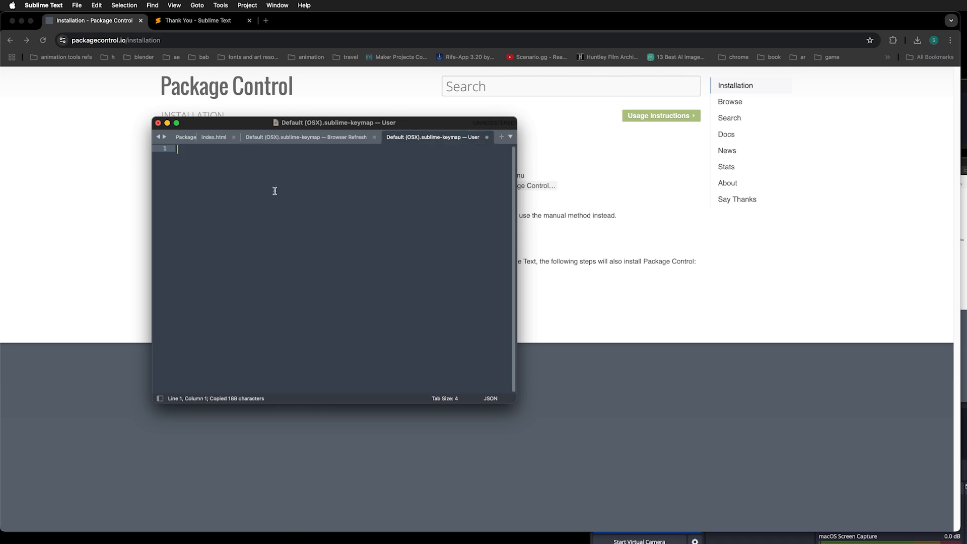
key("super+v")
Step: Set the browser_refresh shortcut to "super+shift+s" in the user key bindings file and save it
left_click(264, 162)
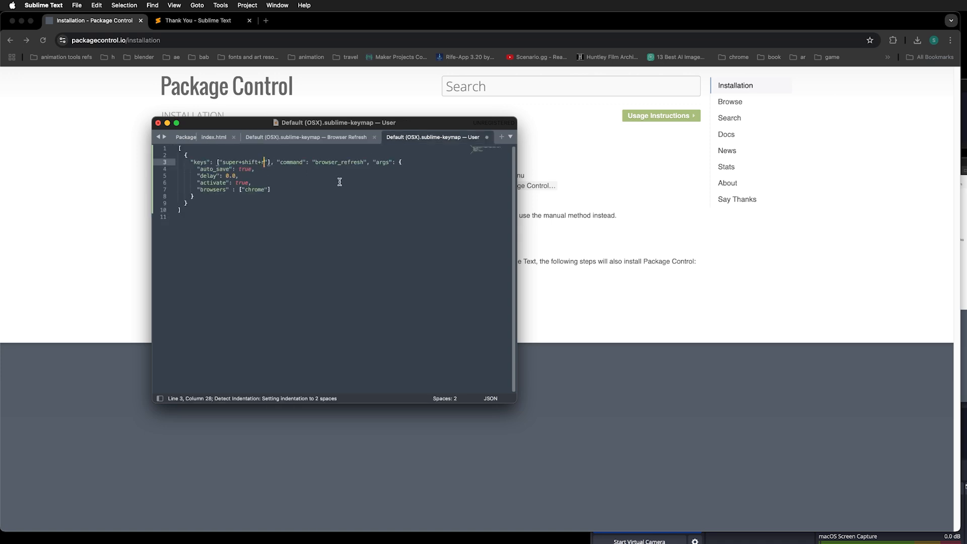
key("BackSpace")
type("s")
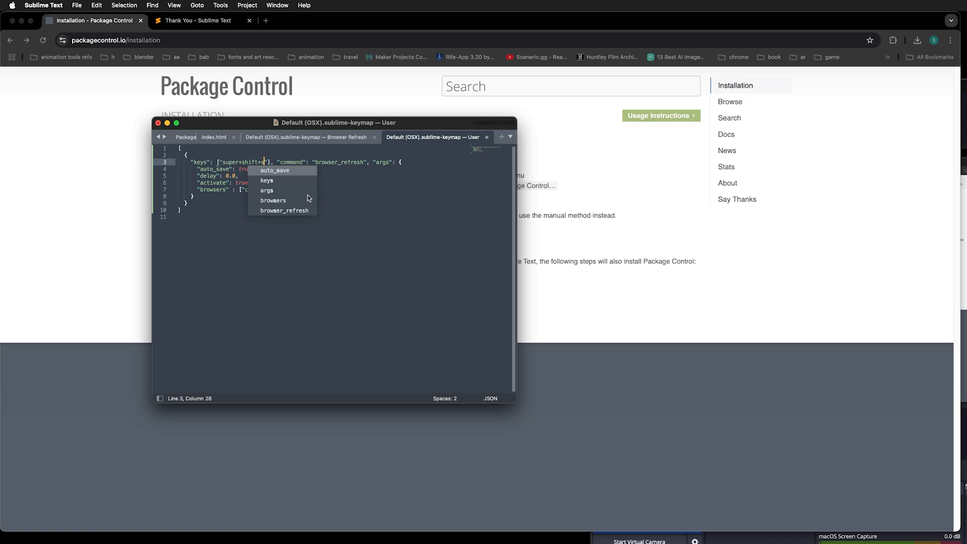
left_click(230, 218)
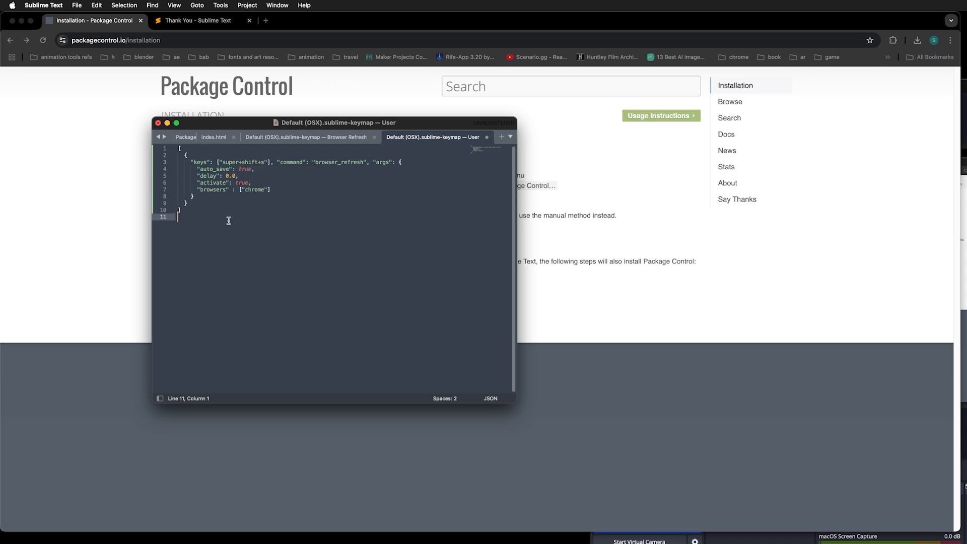
left_click(272, 185)
key("super+s")
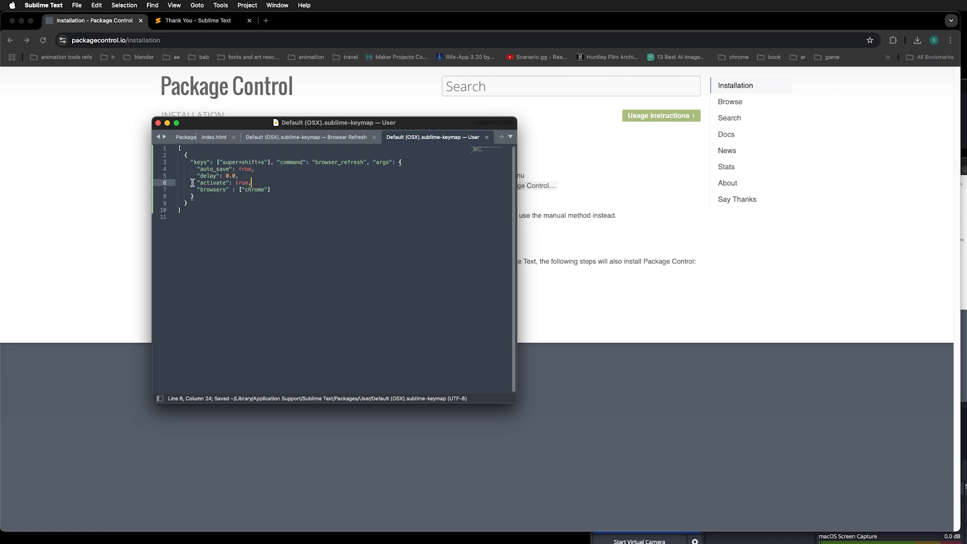
Step: Switch to the index.html file and open it in the browser
left_click(216, 138)
left_click(252, 209)
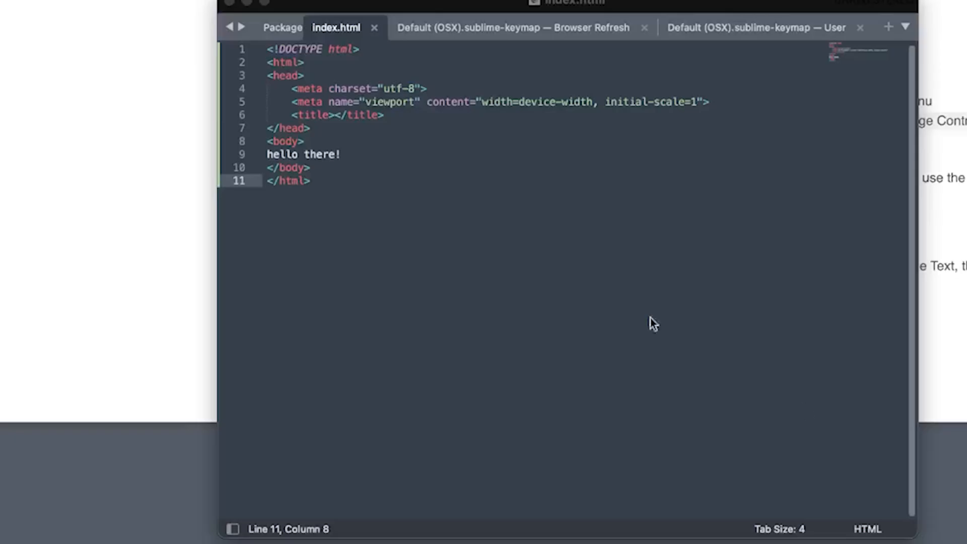
left_click(378, 288)
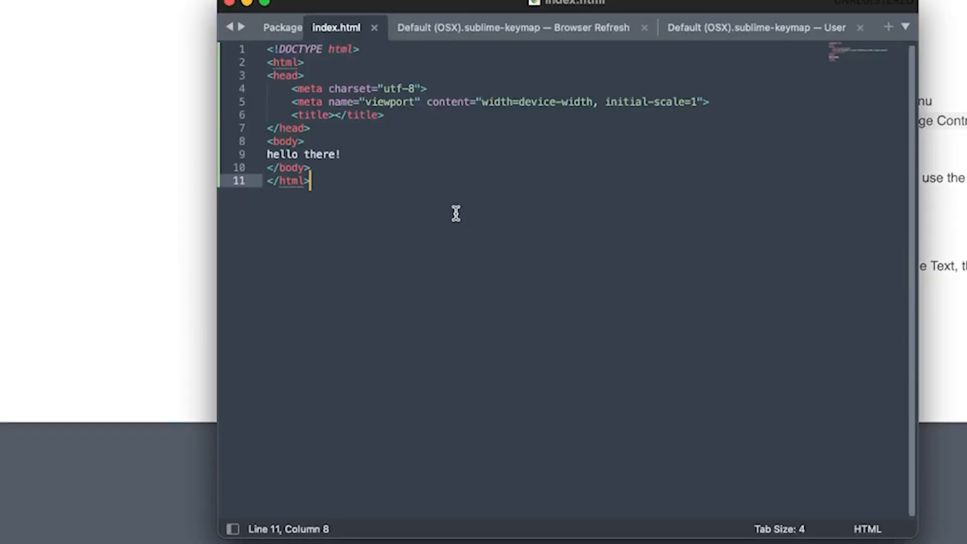
right_click(276, 232)
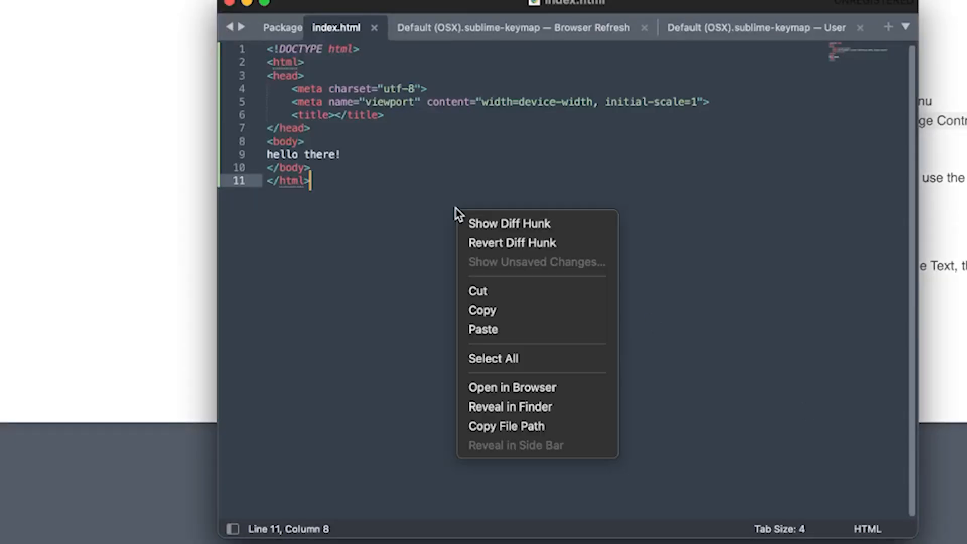
left_click(539, 387)
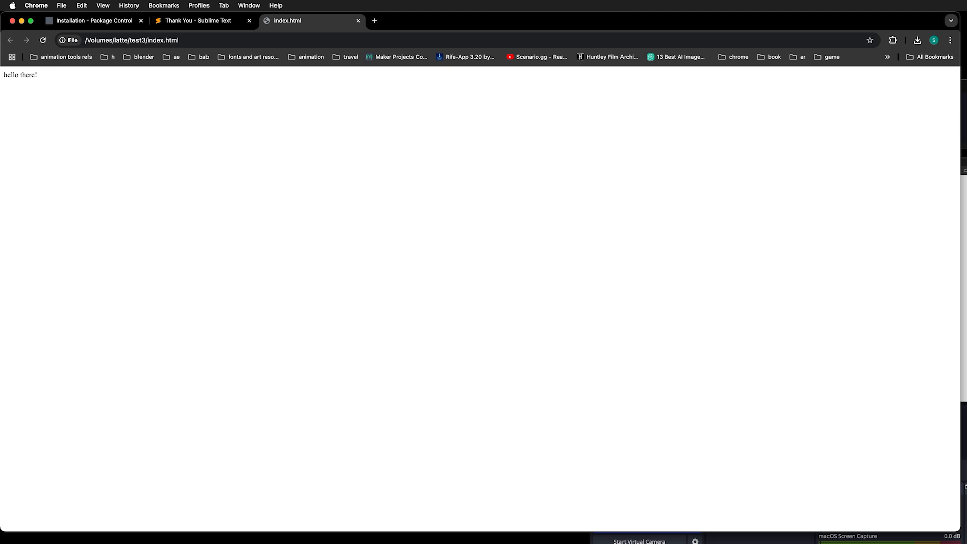
Step: Return to Sublime Text, extend the body text to "hello there!!!", and save index.html with the page refreshed in Chrome
key("super+Tab")
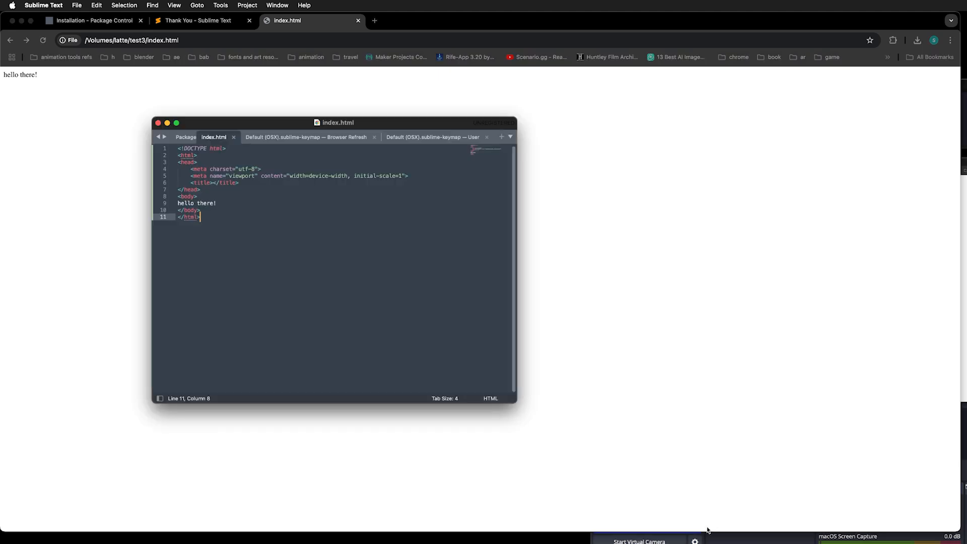
left_click(218, 204)
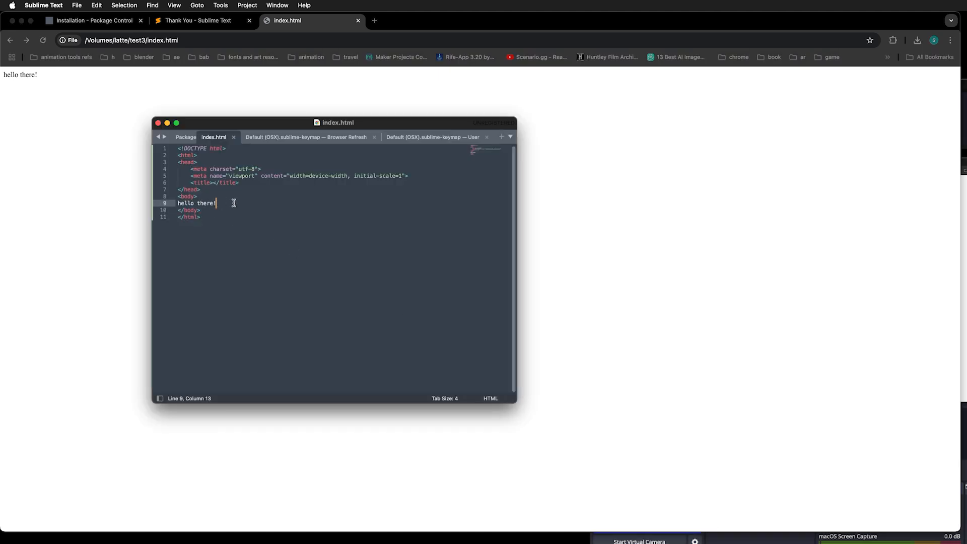
type("!!")
key("super+s")
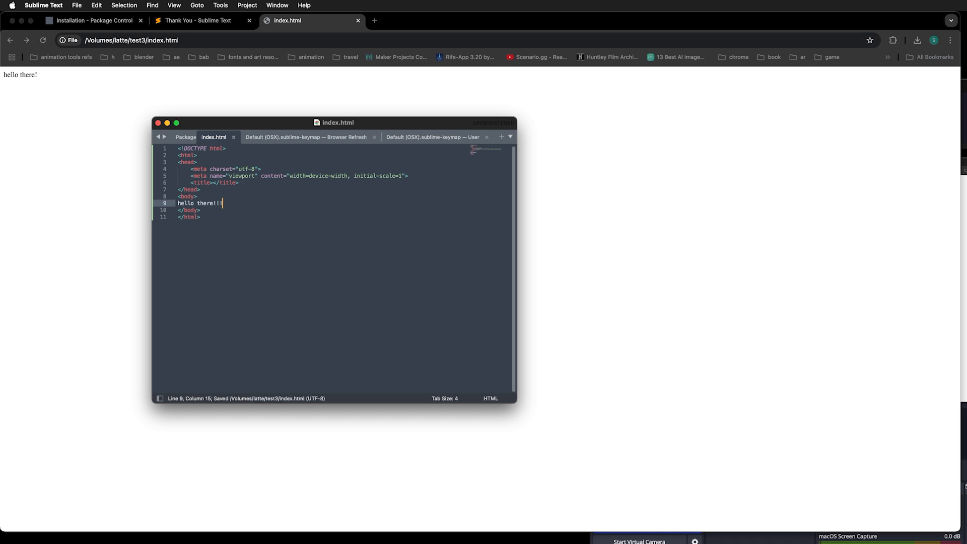
left_click(264, 243)
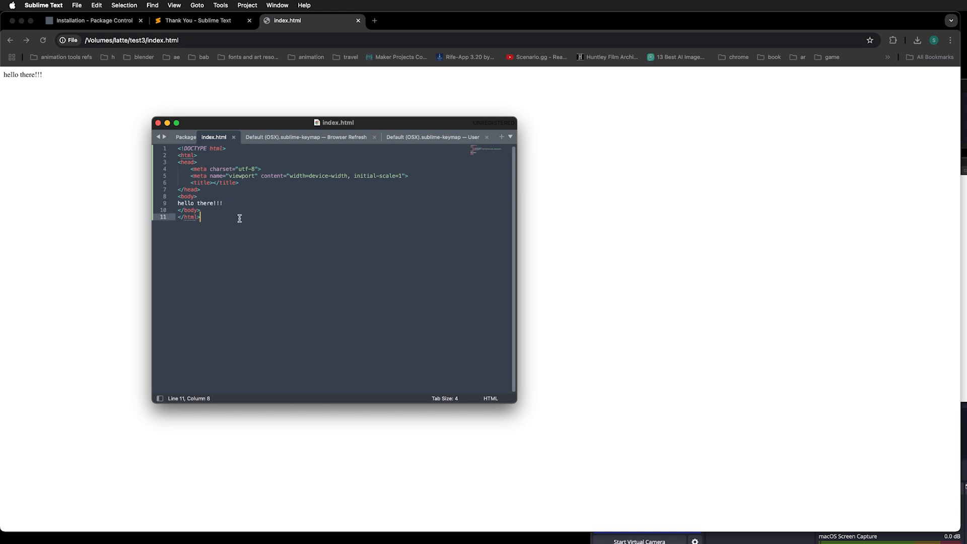
Step: Shorten the body text to "hello there!!", save index.html, and trigger the browser refresh before returning to Sublime Text
left_click(233, 203)
key("BackSpace")
key("super+s")
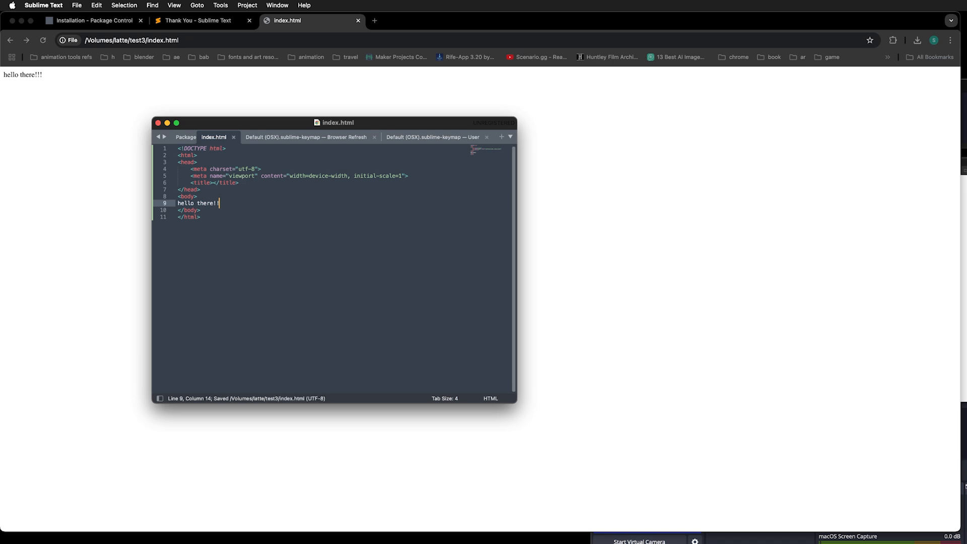
key("super+shift+r")
key("super+Tab")
Step: Open the Browser Refresh user key bindings, set the browser_refresh shortcut to "super+s", and save the file
left_click(59, 6)
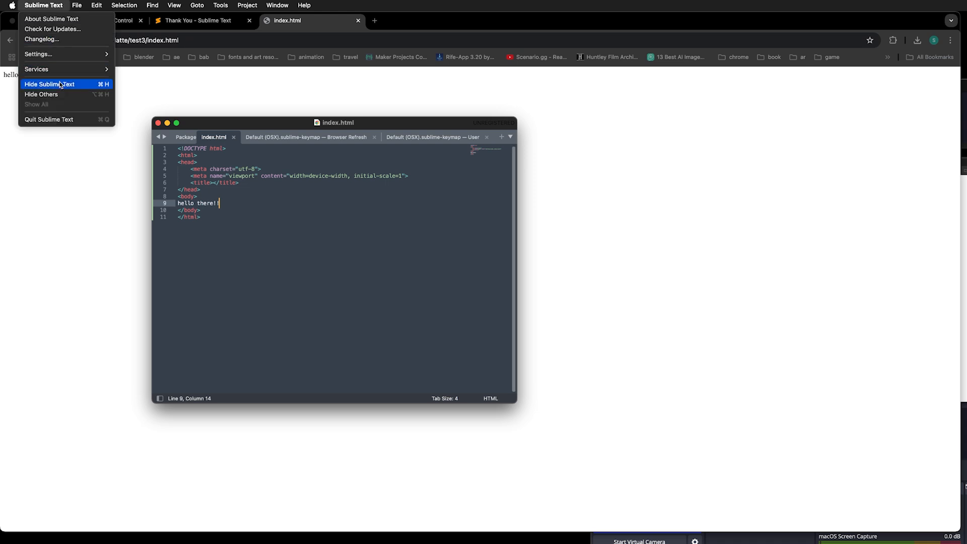
mouse_move(53, 54)
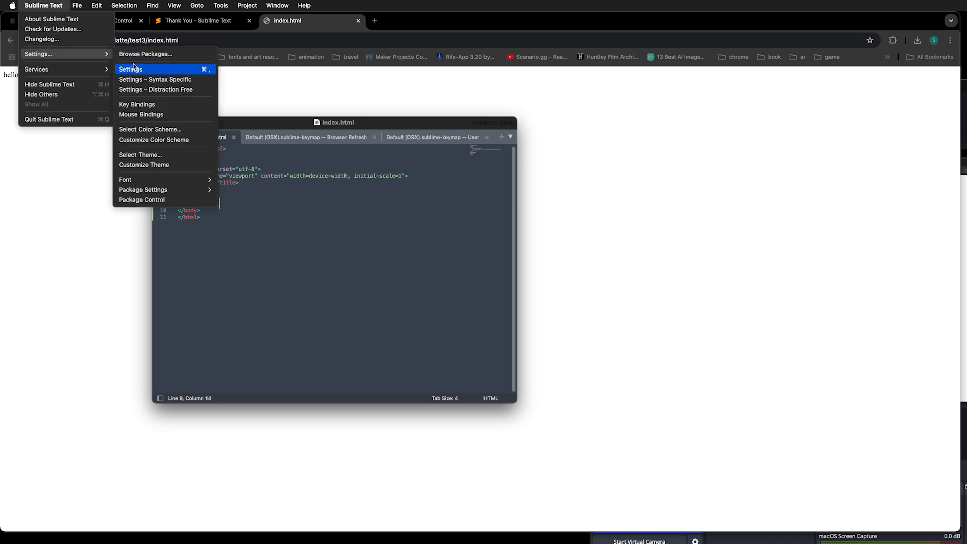
mouse_move(159, 188)
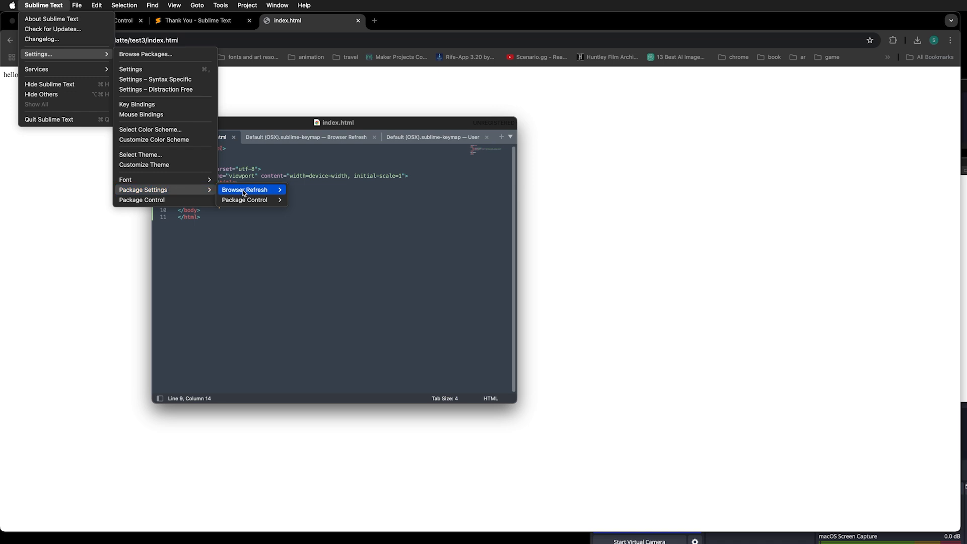
mouse_move(245, 191)
left_click(327, 199)
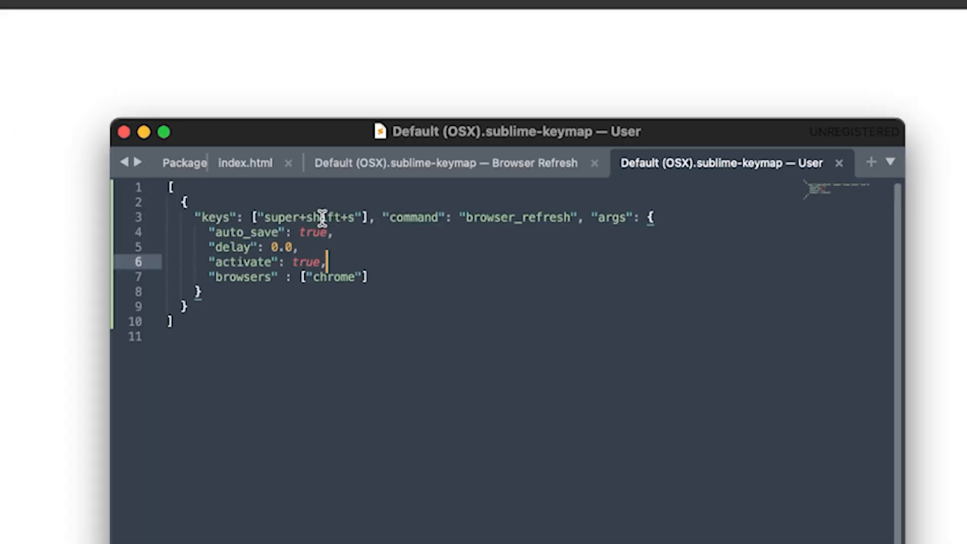
double_click(322, 217)
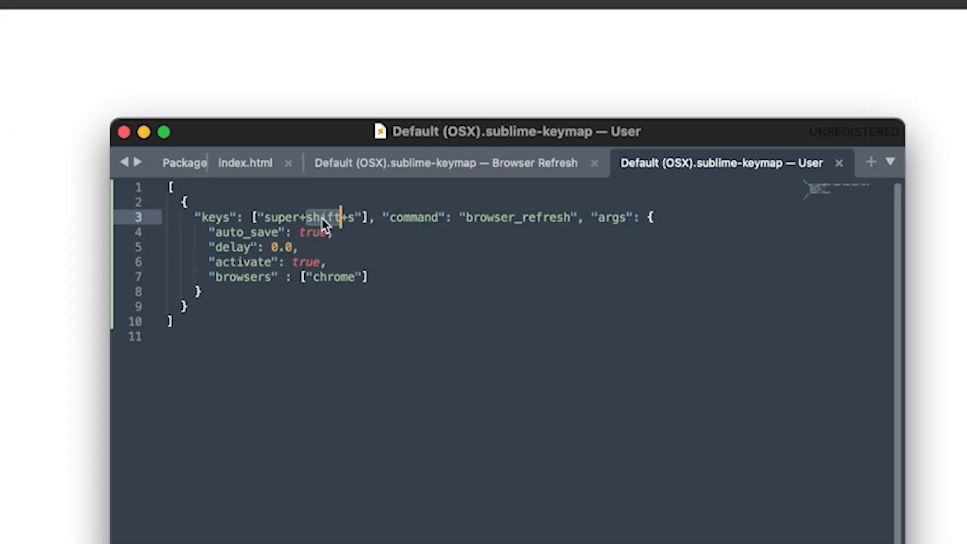
key("BackSpace")
key("BackSpace")
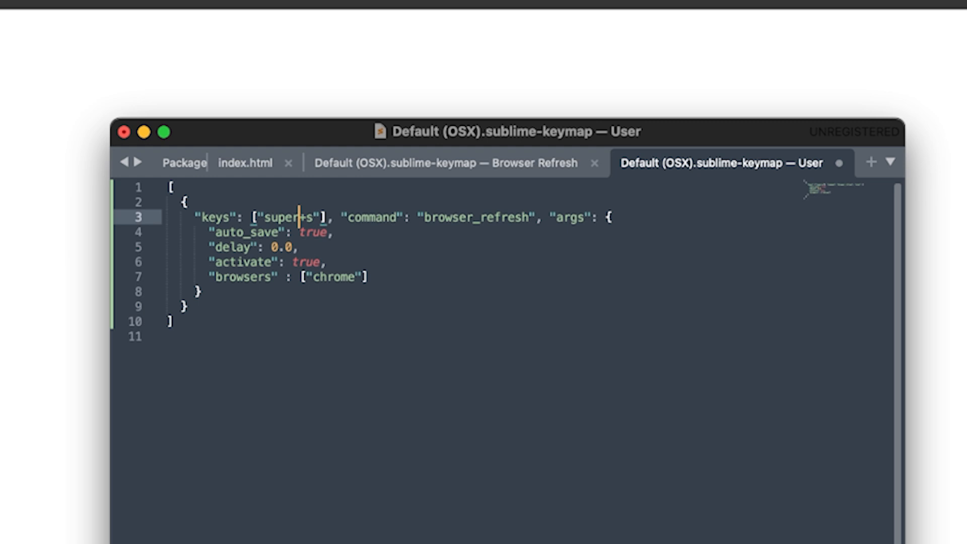
left_click(359, 289)
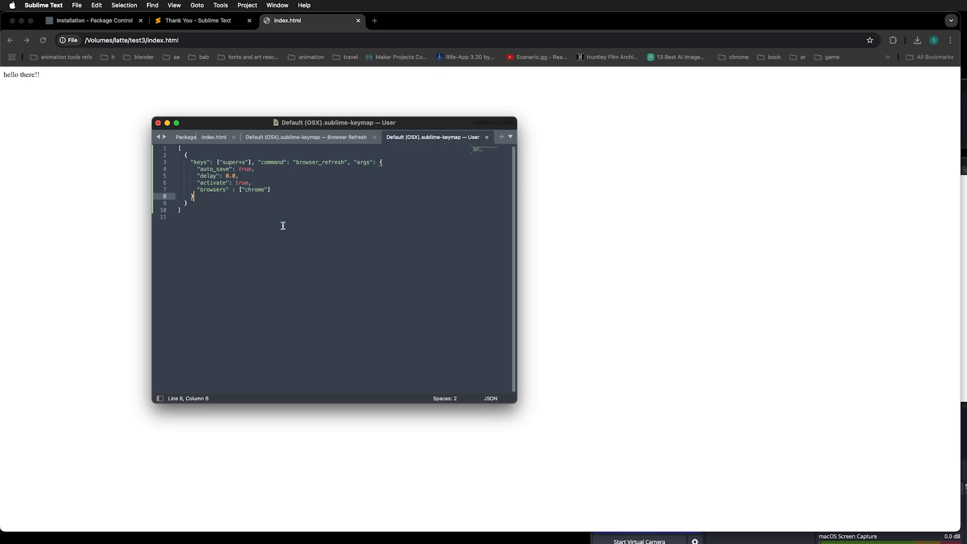
key("super+s")
Step: Return to index.html in Sublime Text and close both key bindings files and the Package Control Messages file
left_click(256, 100)
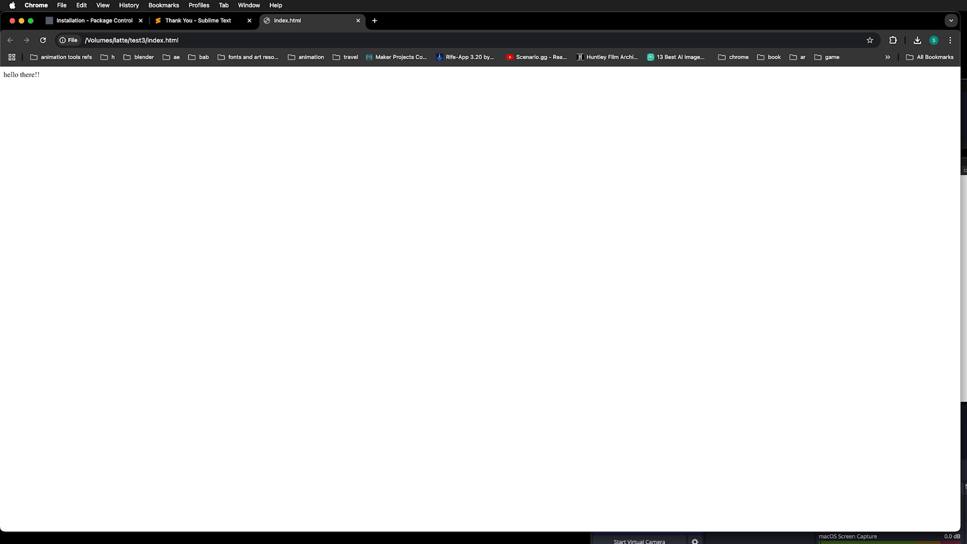
key("super+Tab")
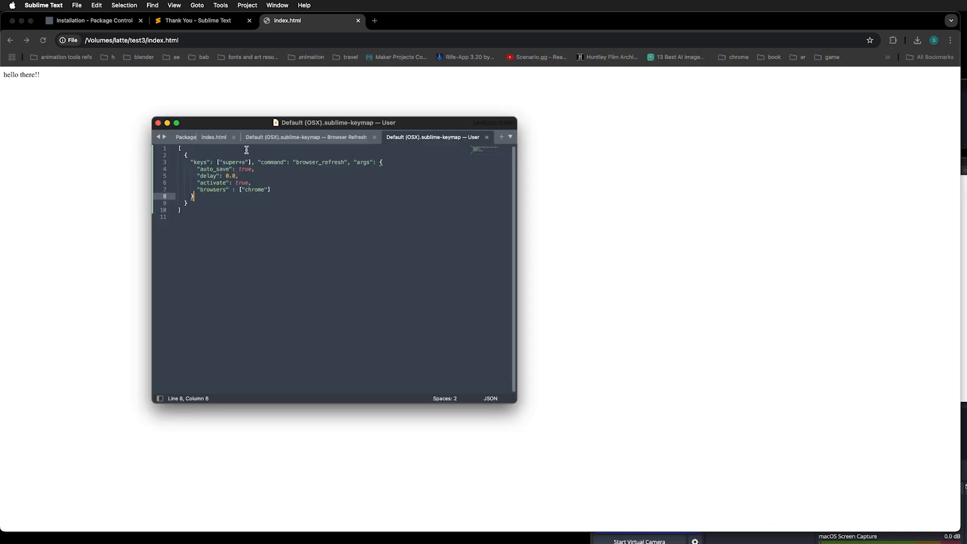
left_click(211, 138)
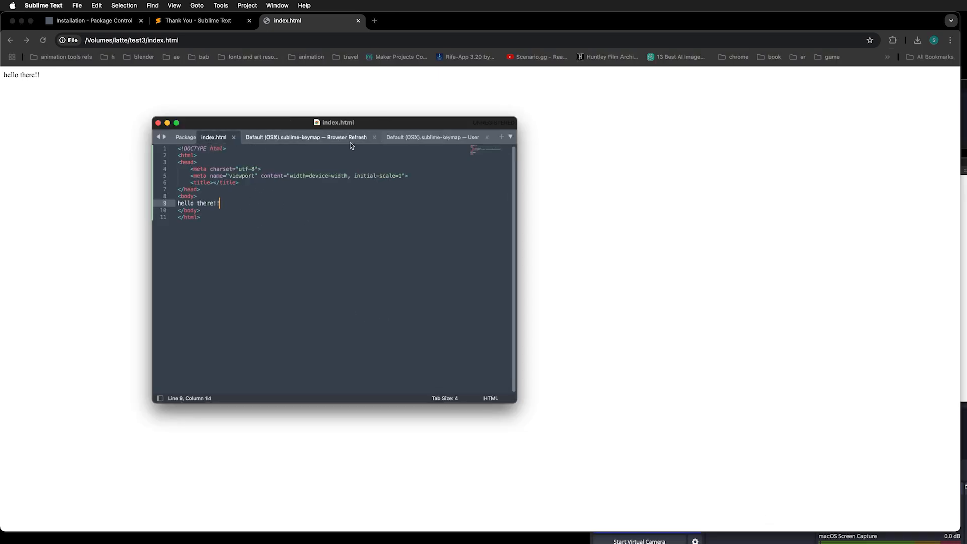
left_click(374, 136)
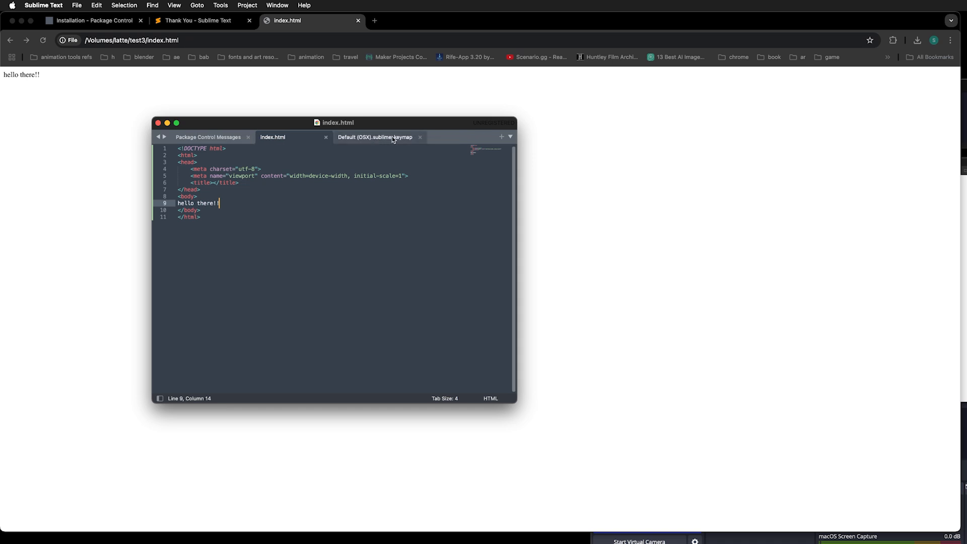
left_click(421, 137)
left_click(247, 138)
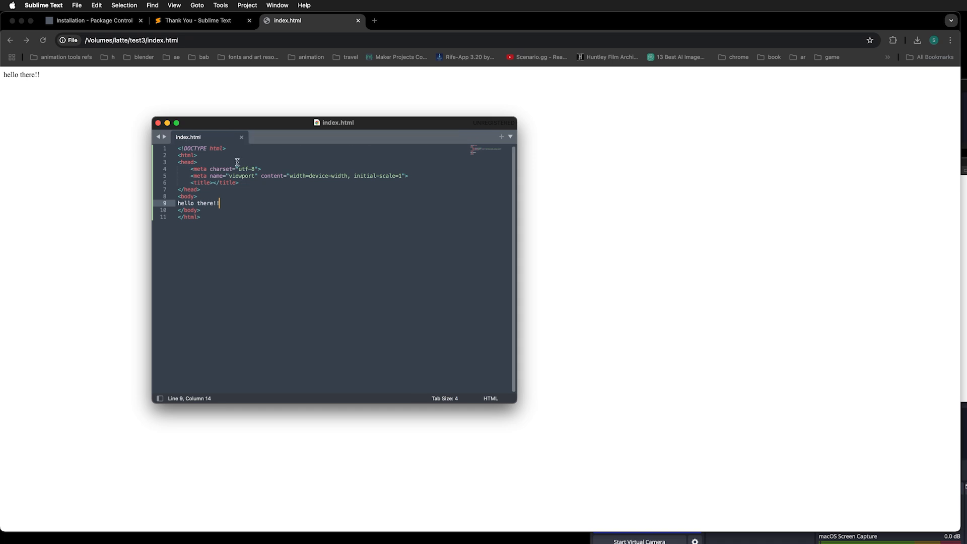
Step: Replace the greeting in the body of index.html with "Welcome to Sublime!!"
triple_click(224, 205)
key("Left")
left_click_drag(224, 205, 170, 203)
type("Welcome to Sublime!!")
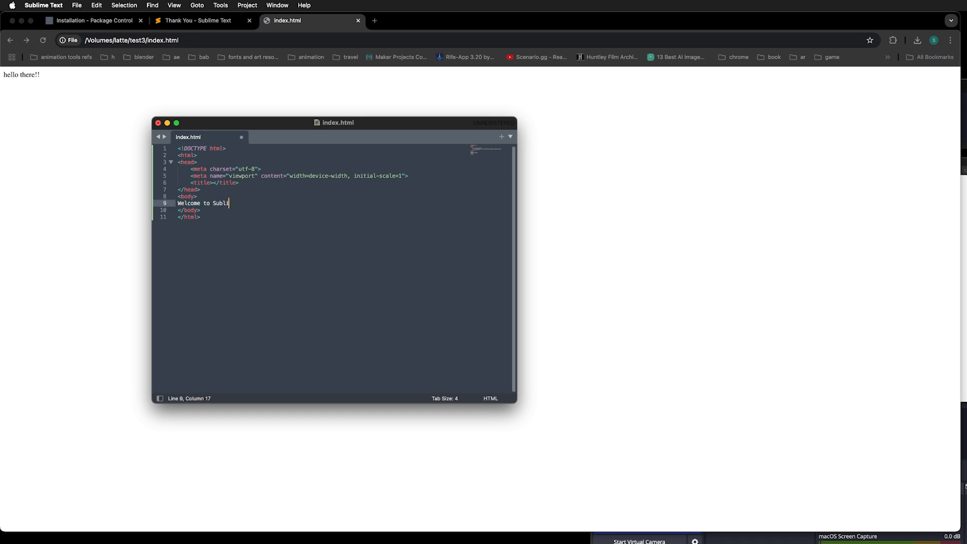